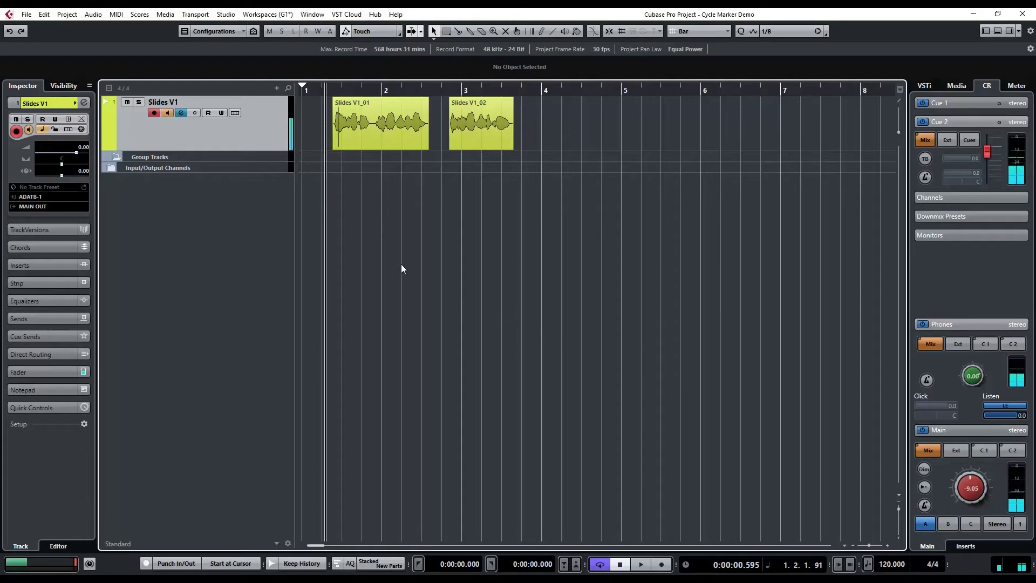
click(382, 131)
click(457, 131)
click(410, 132)
click(489, 133)
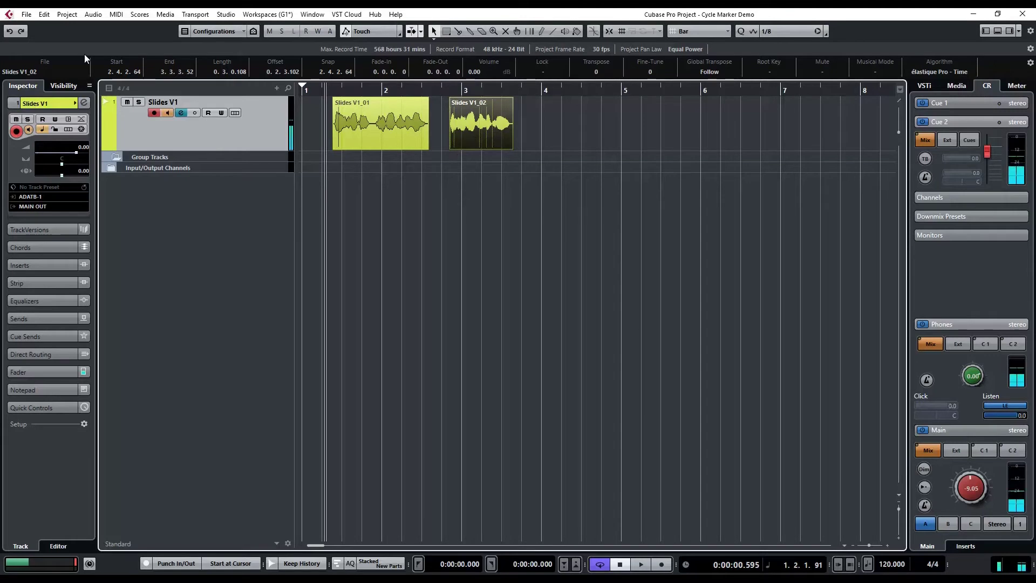
- Open the Markers window and jump the project cursor back and forth between the Slide1 and Slide2 cycle markers
click(68, 15)
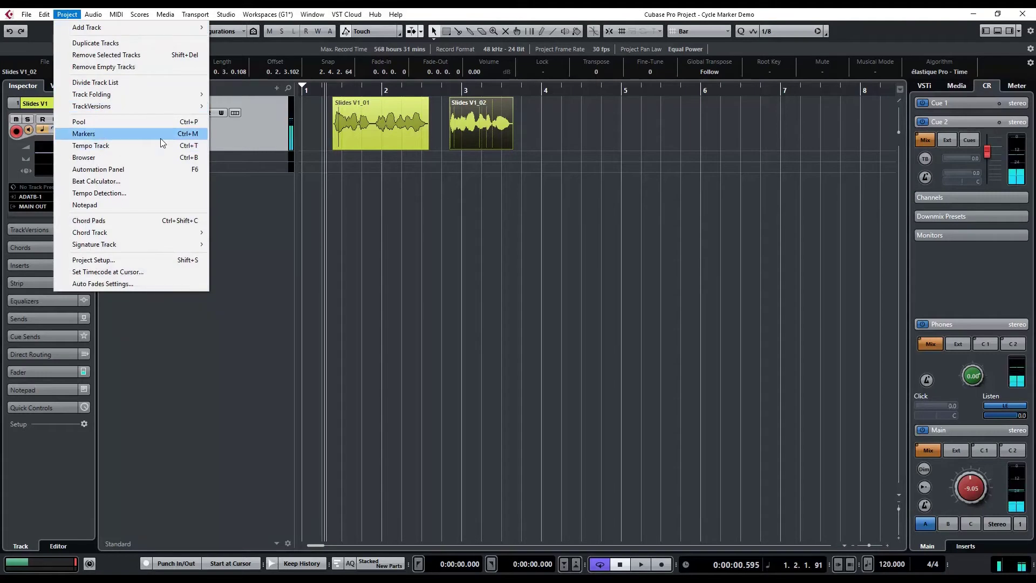
click(177, 135)
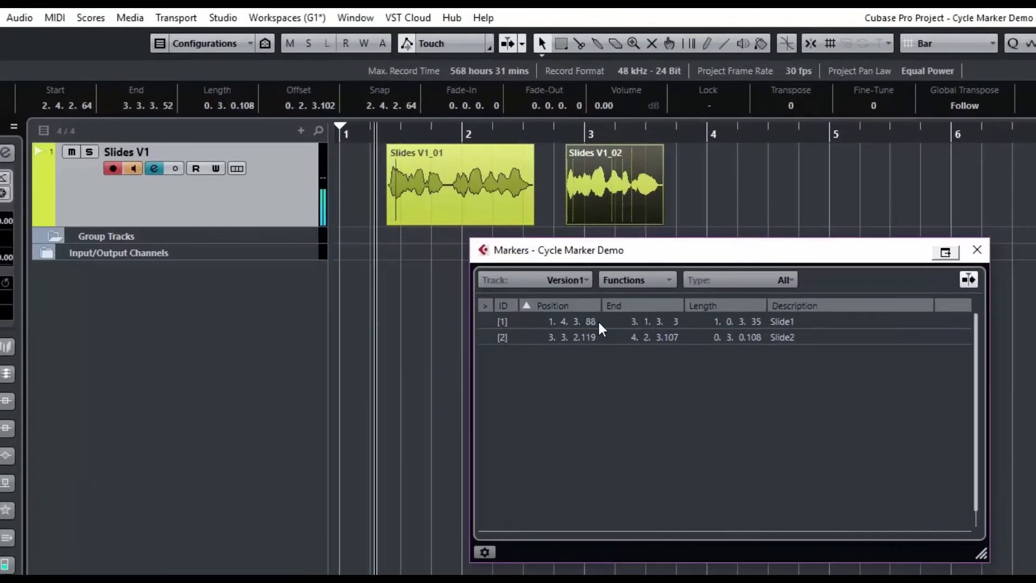
click(598, 322)
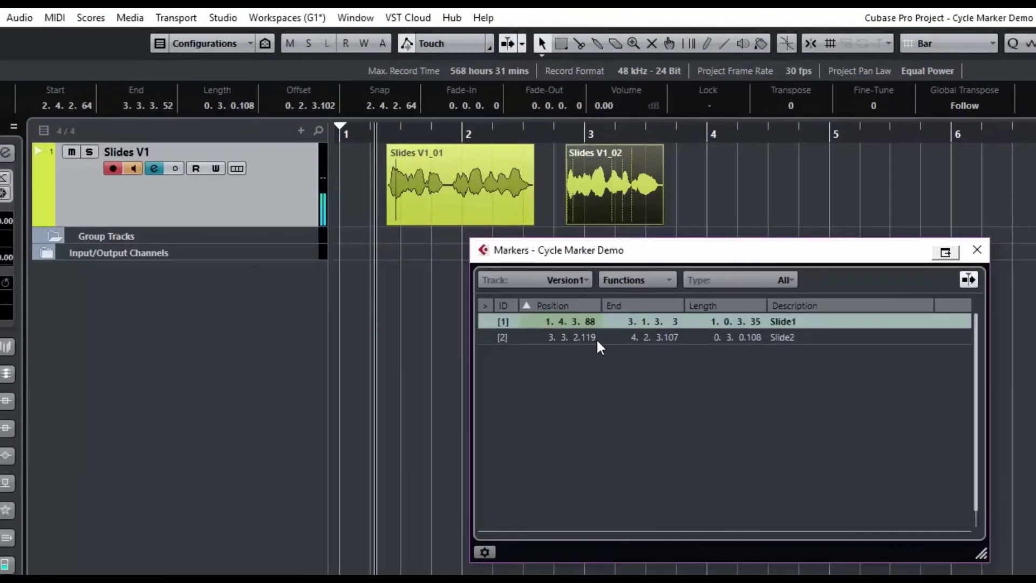
click(487, 322)
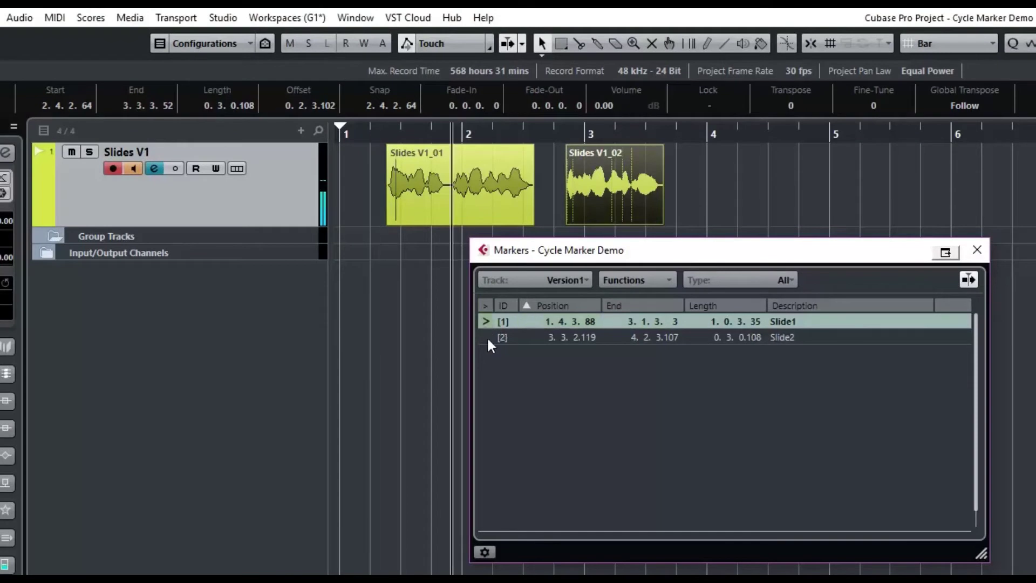
click(486, 337)
click(487, 321)
click(487, 332)
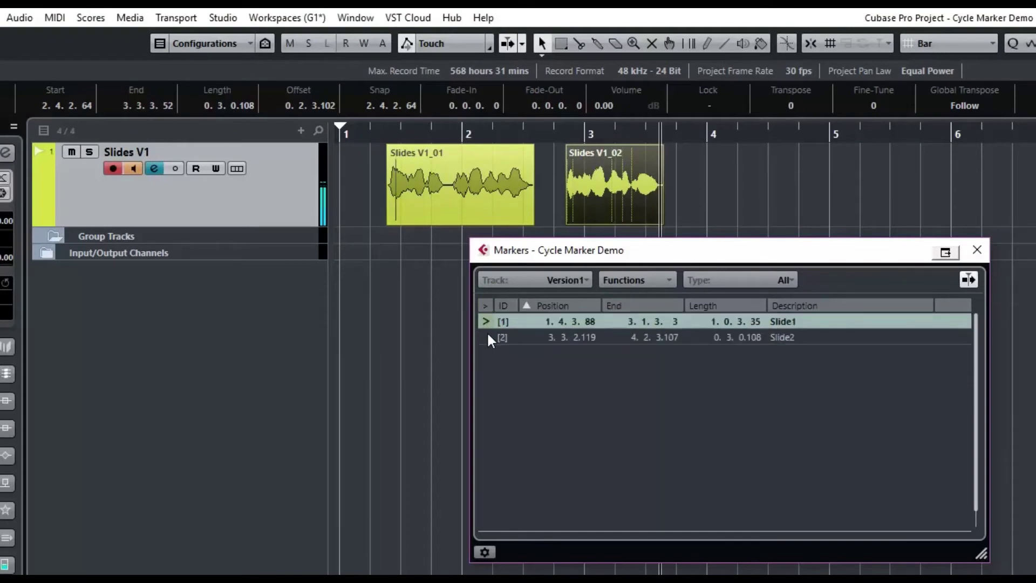
click(490, 321)
click(490, 333)
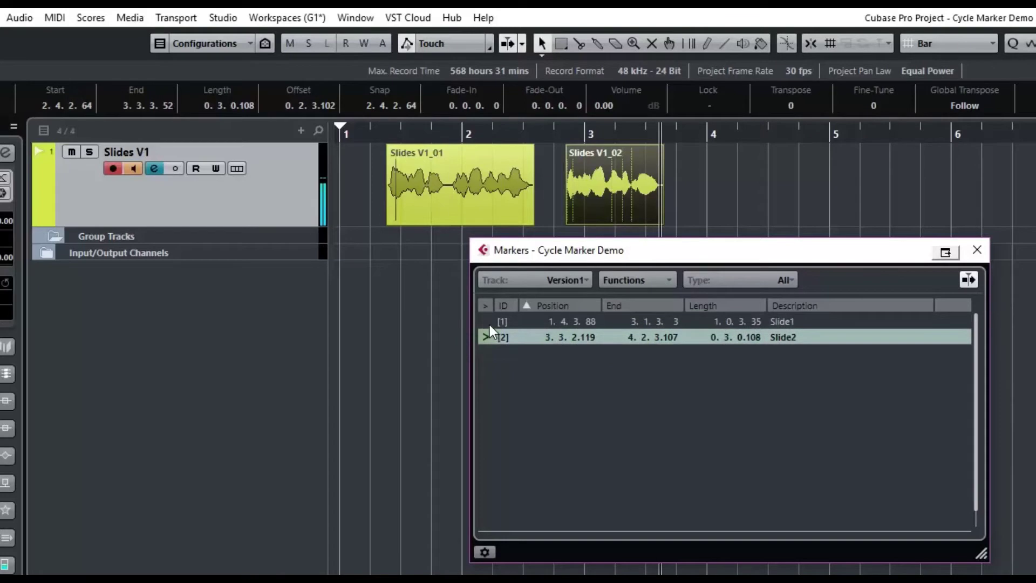
- Remove both the Slide1 and Slide2 cycle markers from the project and close the Markers window
click(491, 324)
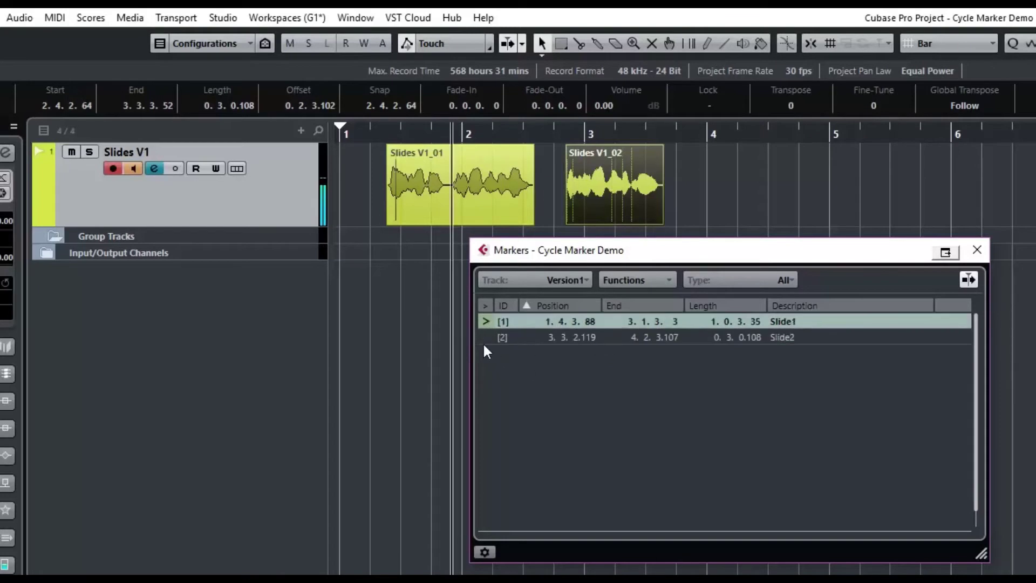
shift+click(487, 338)
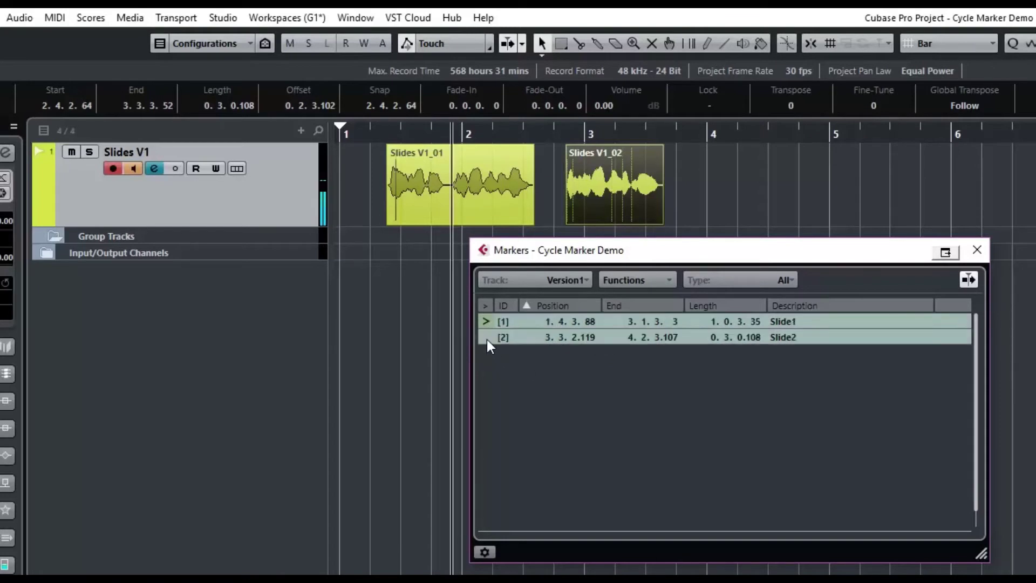
click(638, 284)
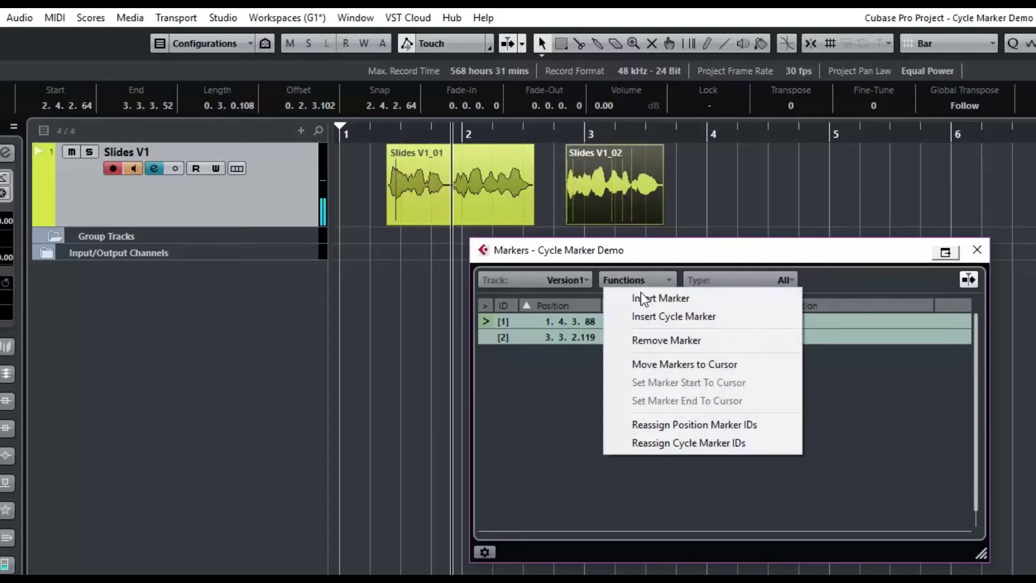
click(668, 341)
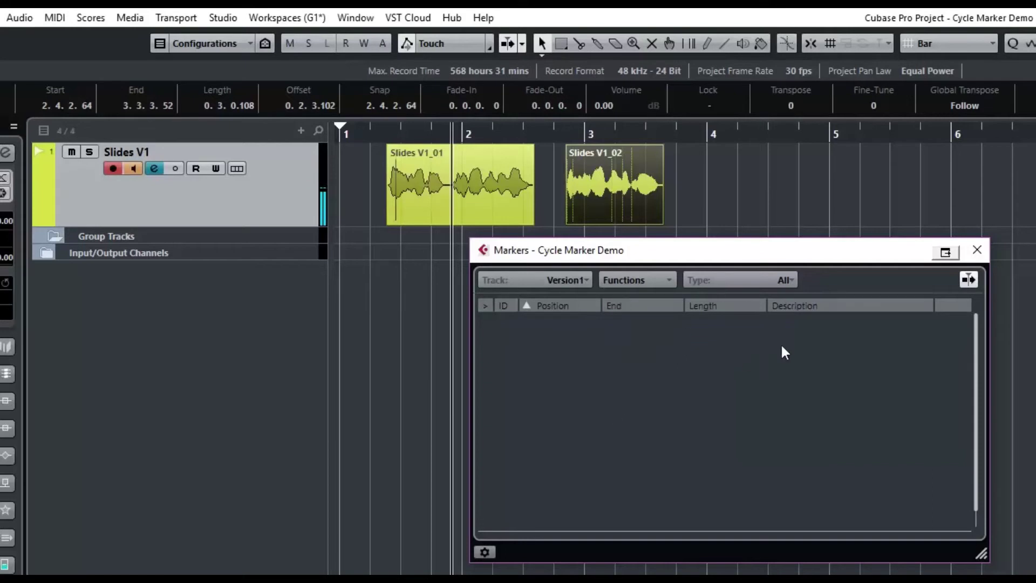
drag(876, 254, 832, 321)
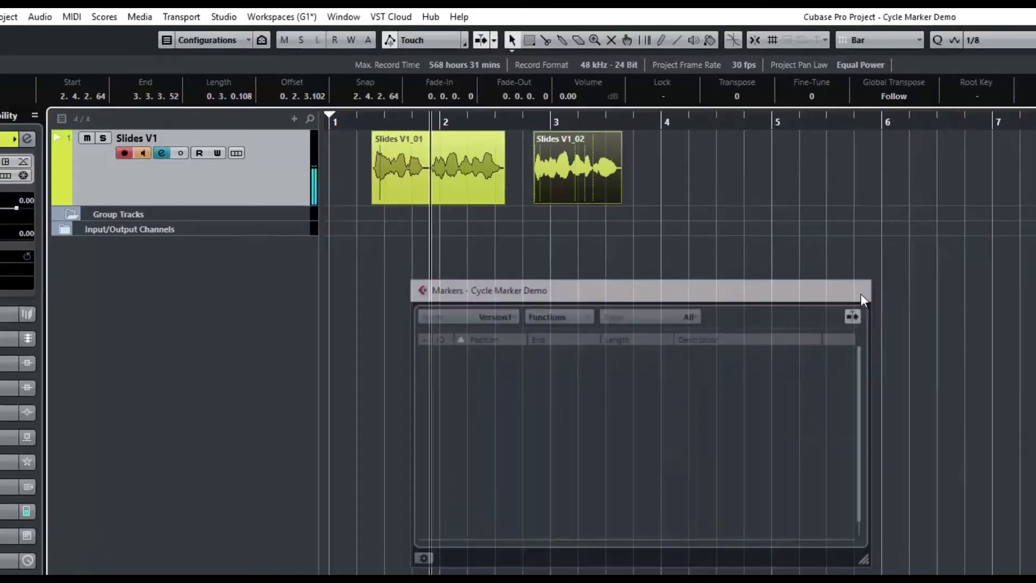
click(933, 317)
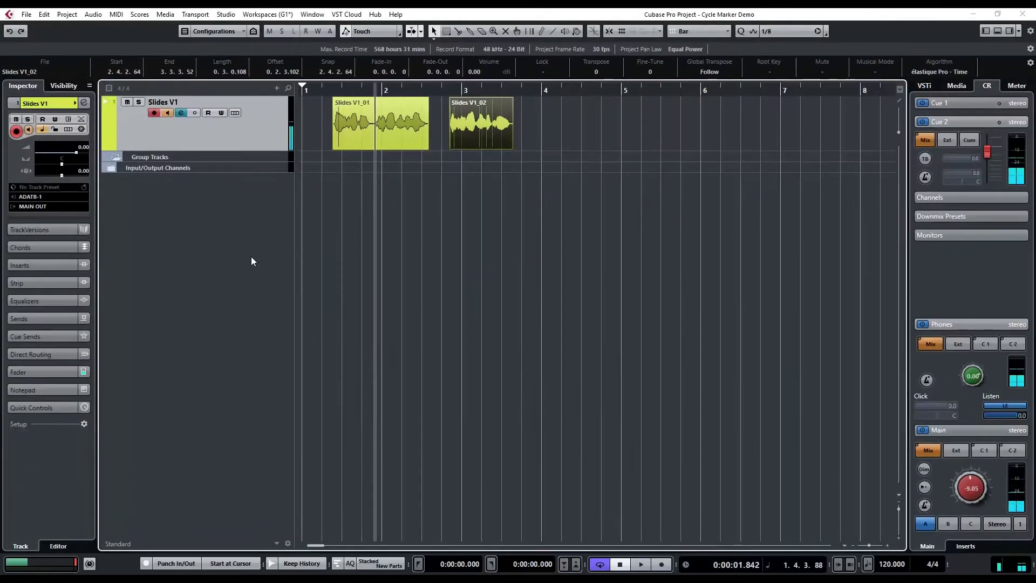
- Add a marker track named Version1 and place it above the Slides V1 track
right_click(202, 233)
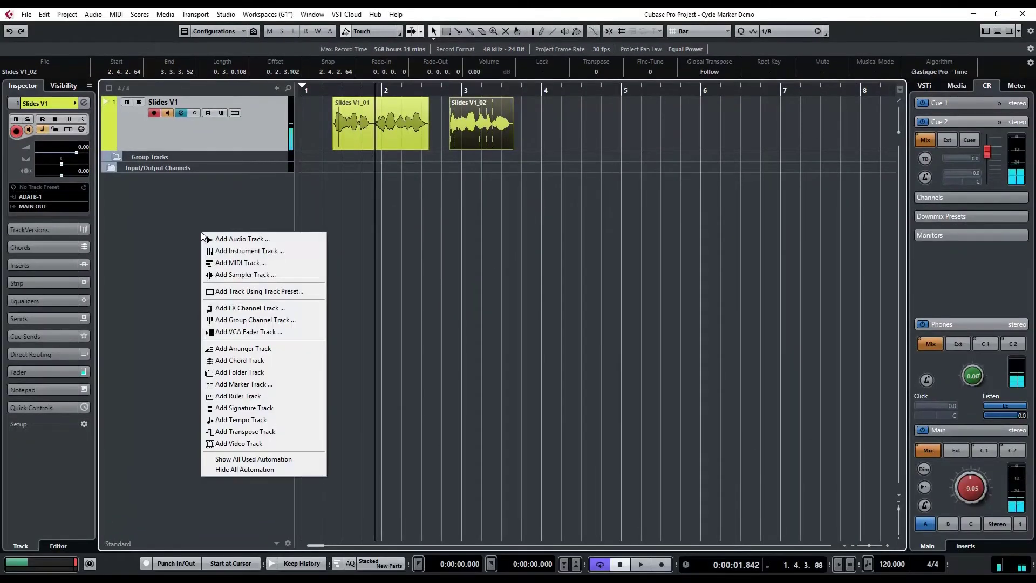
click(249, 385)
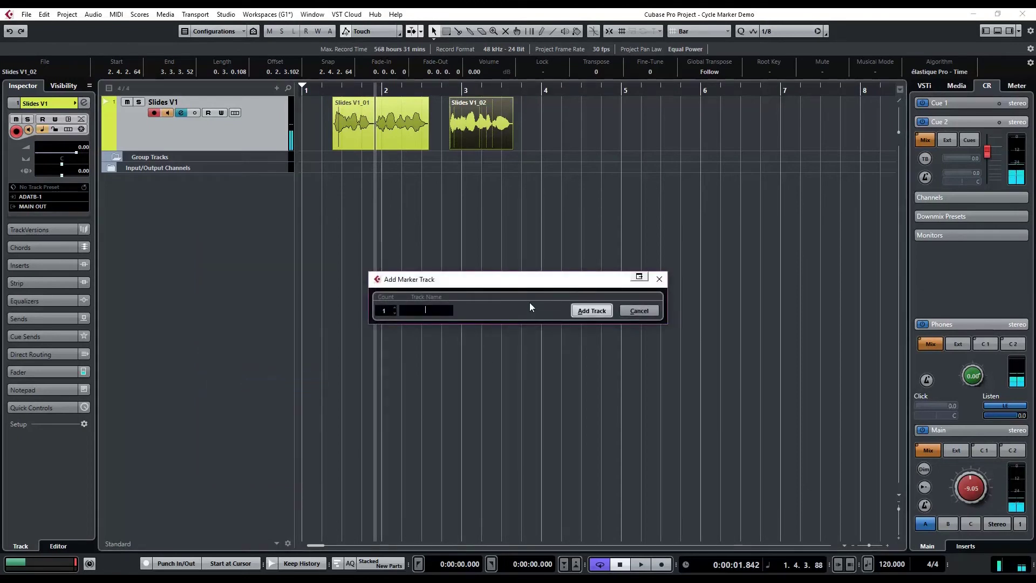
text(Version1)
key(Return)
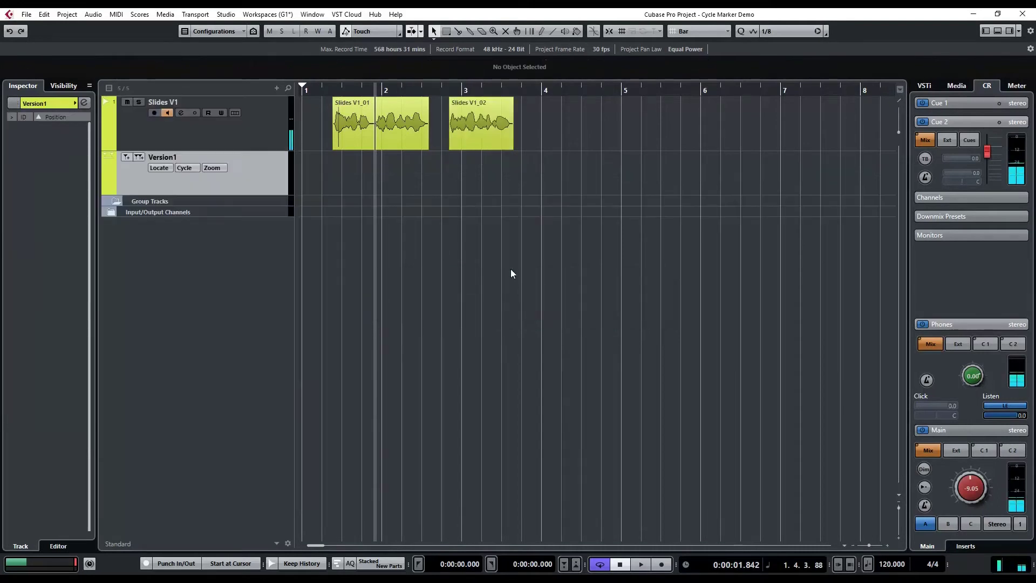
drag(267, 176, 268, 112)
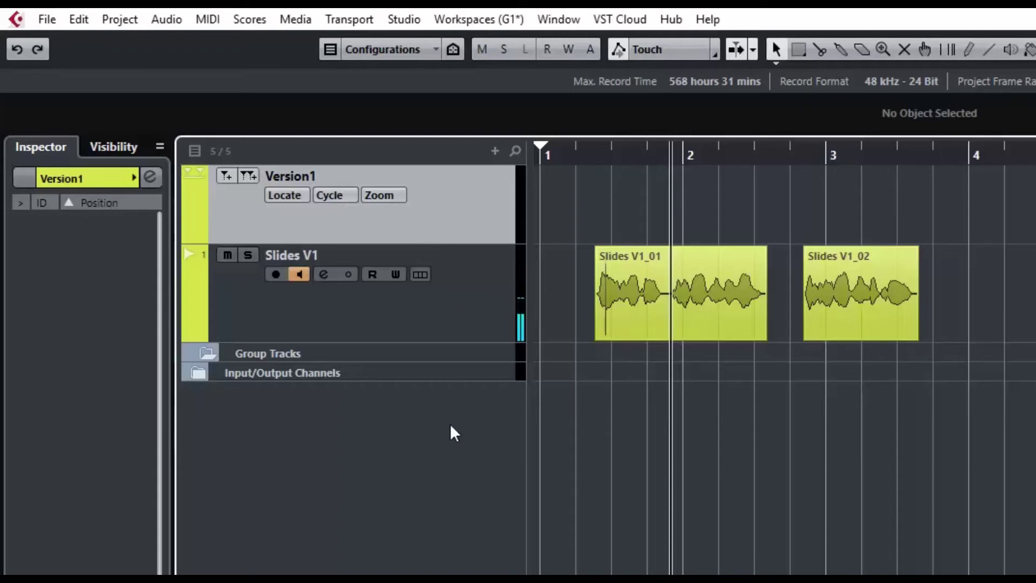
- Add a position marker just before the Slides V1_01 clip, at about 1.2.1.39, with the description Start of Project
click(577, 156)
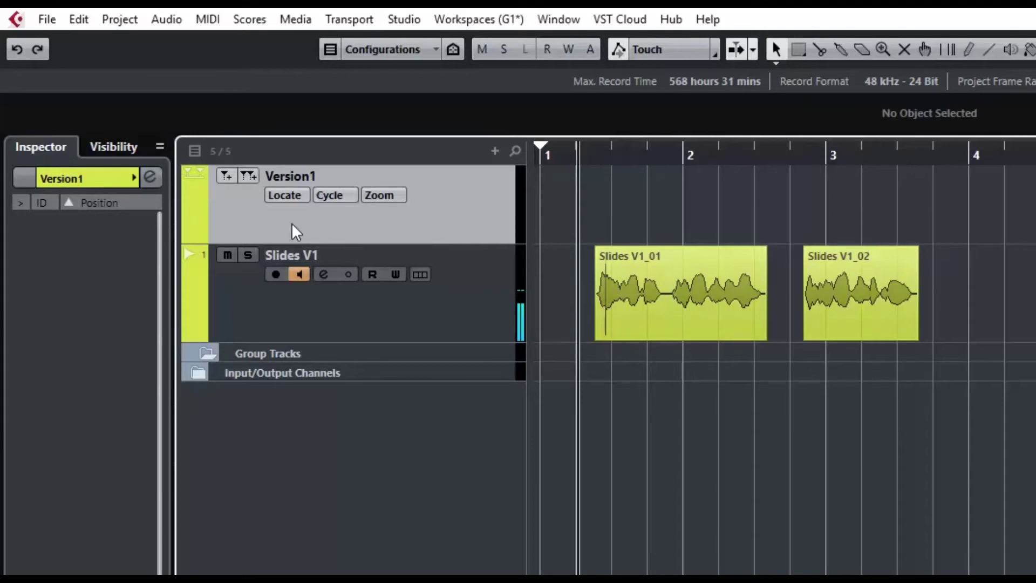
click(229, 176)
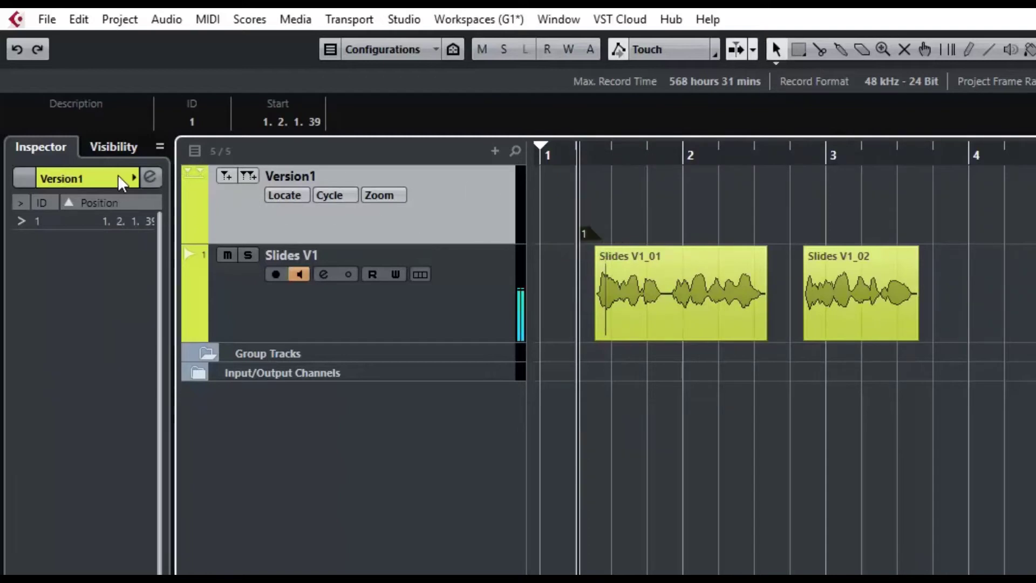
click(61, 120)
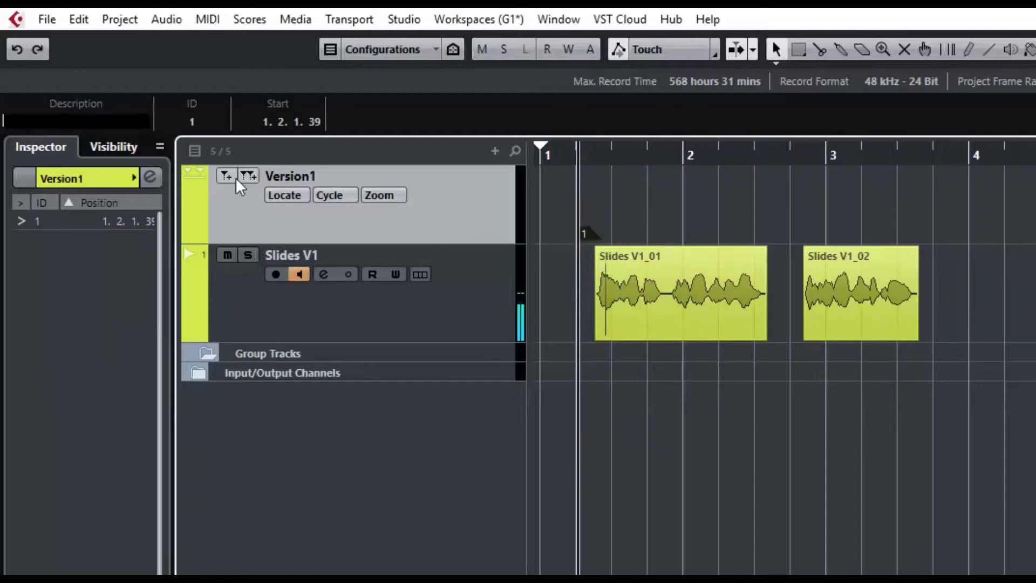
text(S)
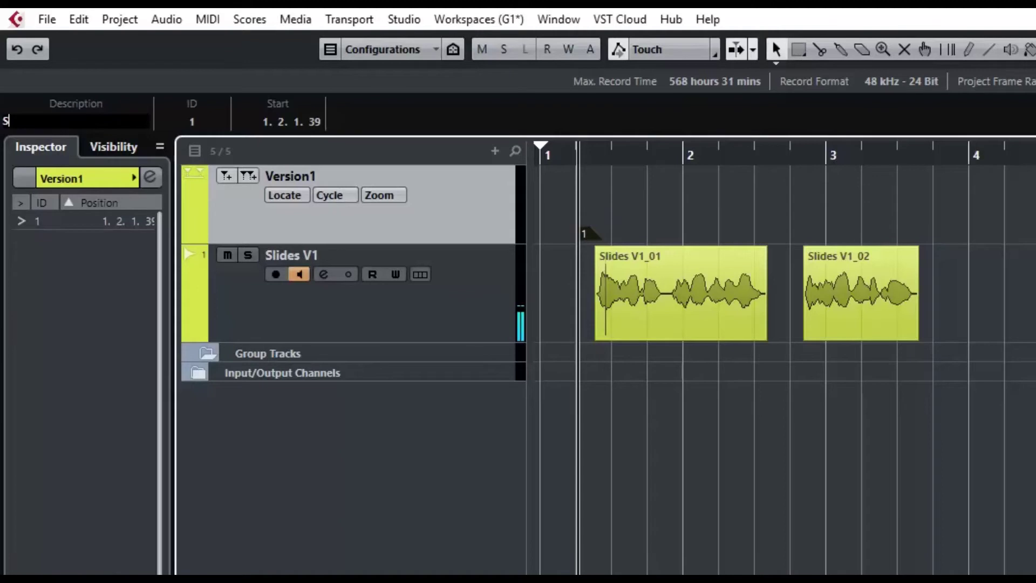
text(tart of Project)
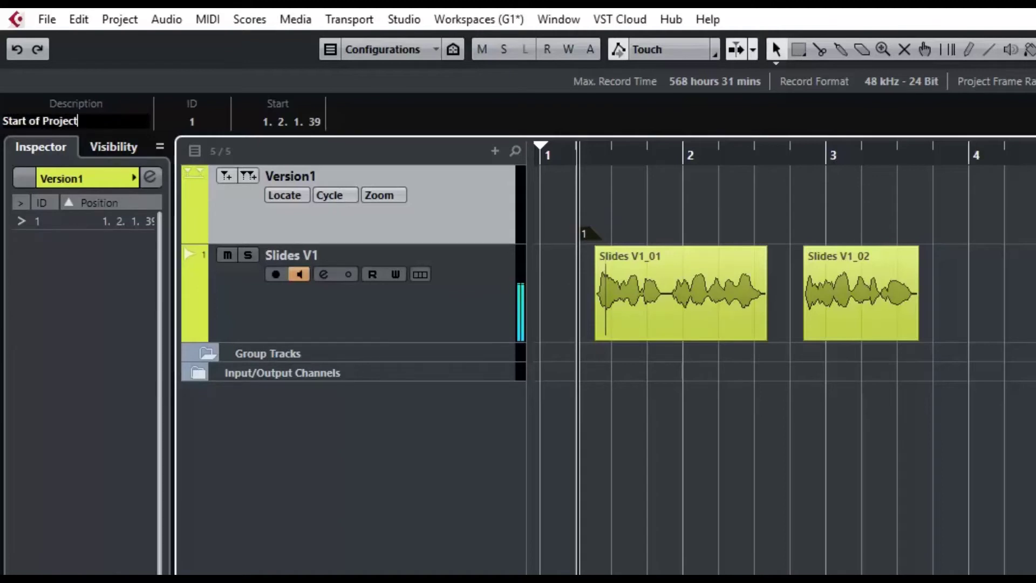
key(Return)
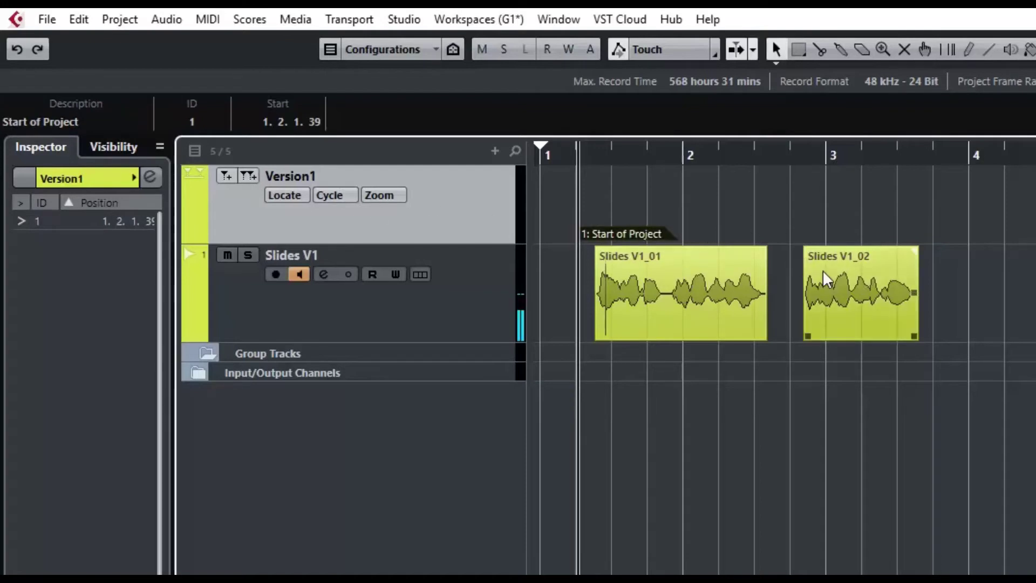
- Add a position marker at the start of the Slides V1_02 clip, at about 2.4.2.77, with the description Slide 2 Narration
click(847, 273)
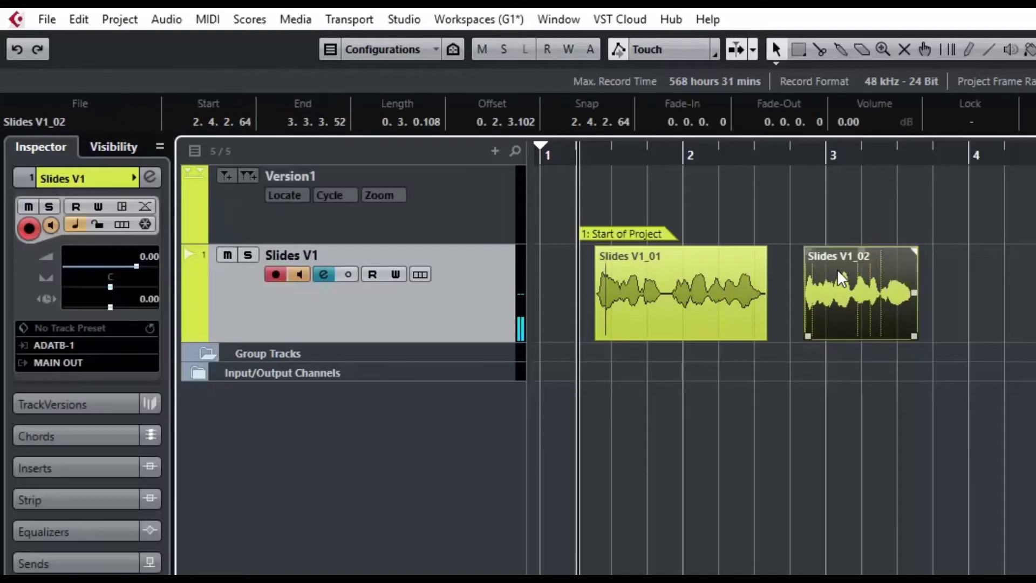
click(809, 158)
click(805, 159)
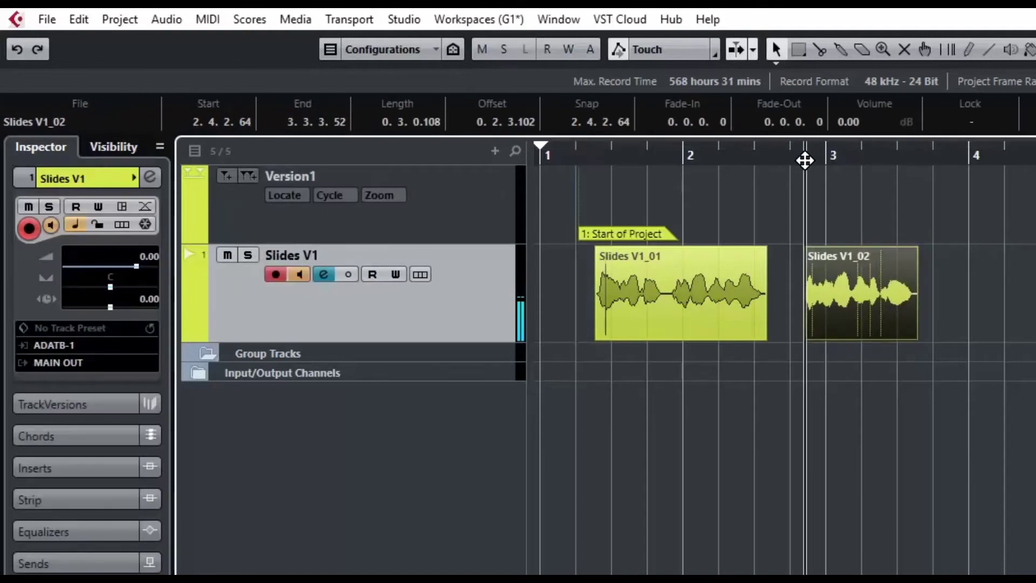
click(805, 160)
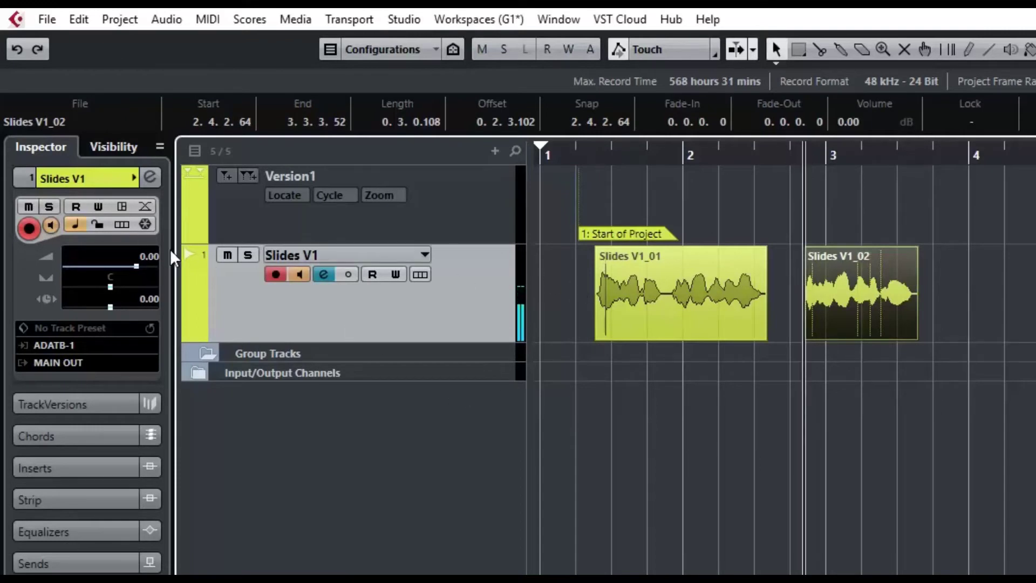
click(224, 177)
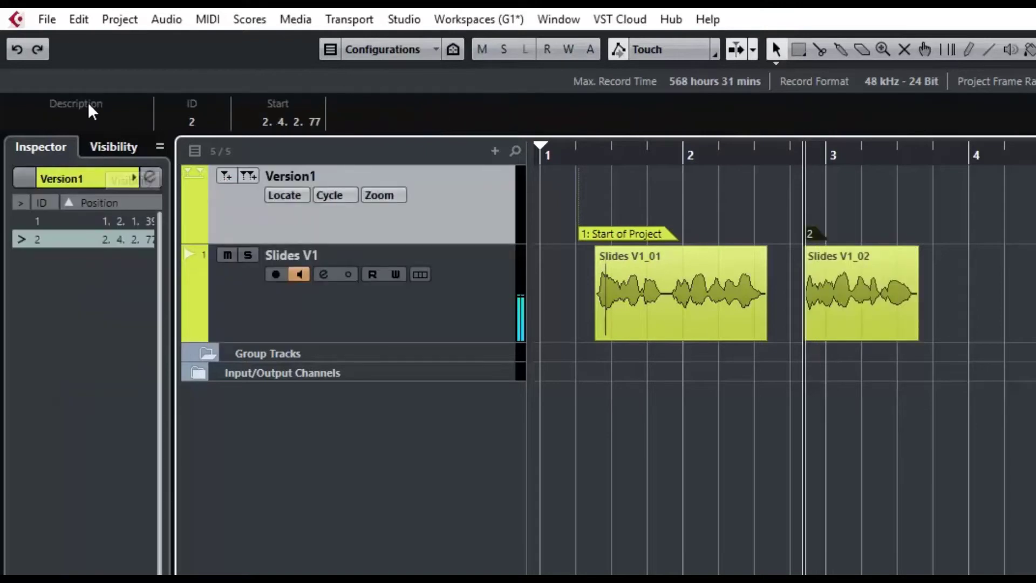
click(53, 115)
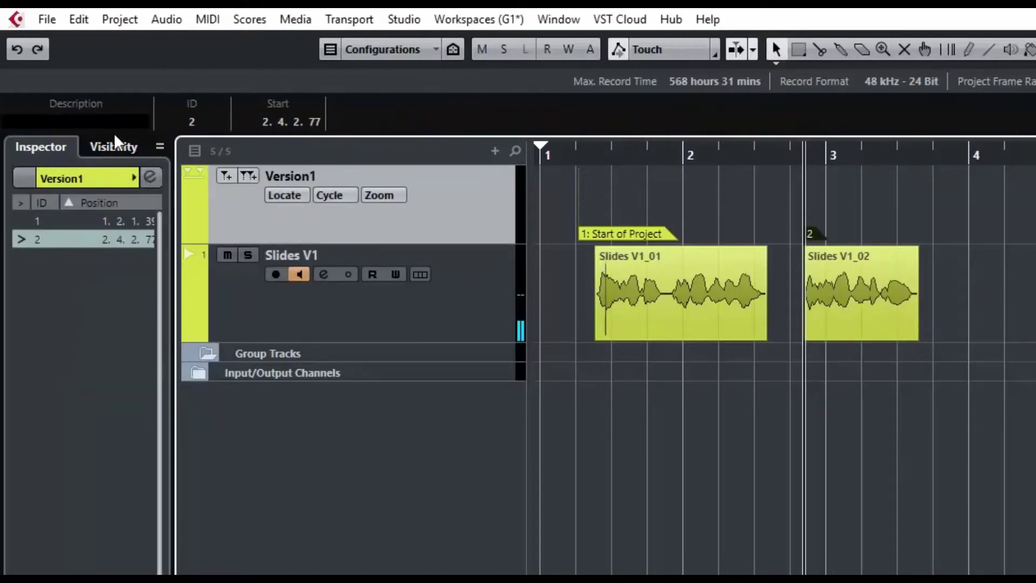
text(Slide 2 Na)
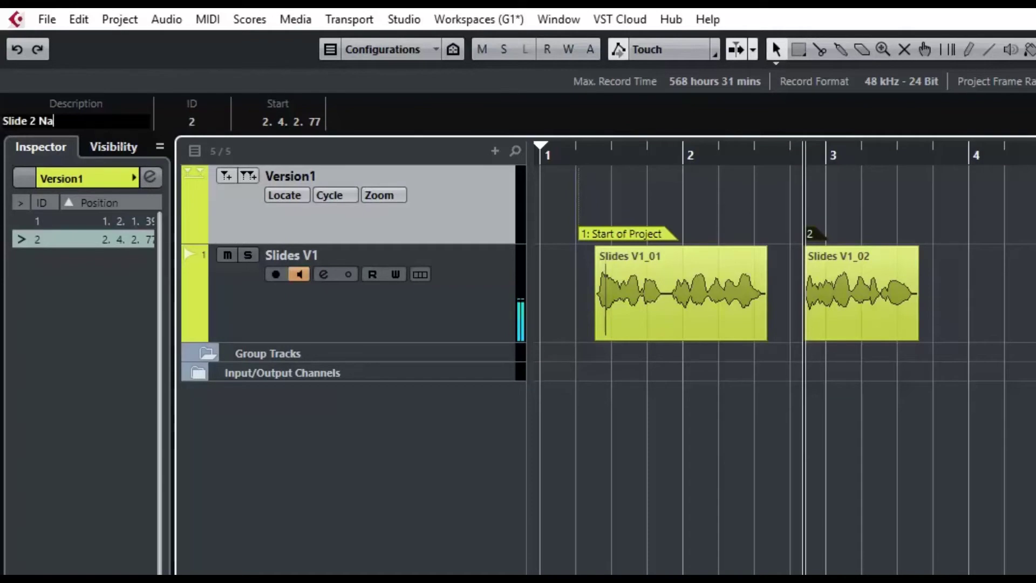
text(rration)
key(Return)
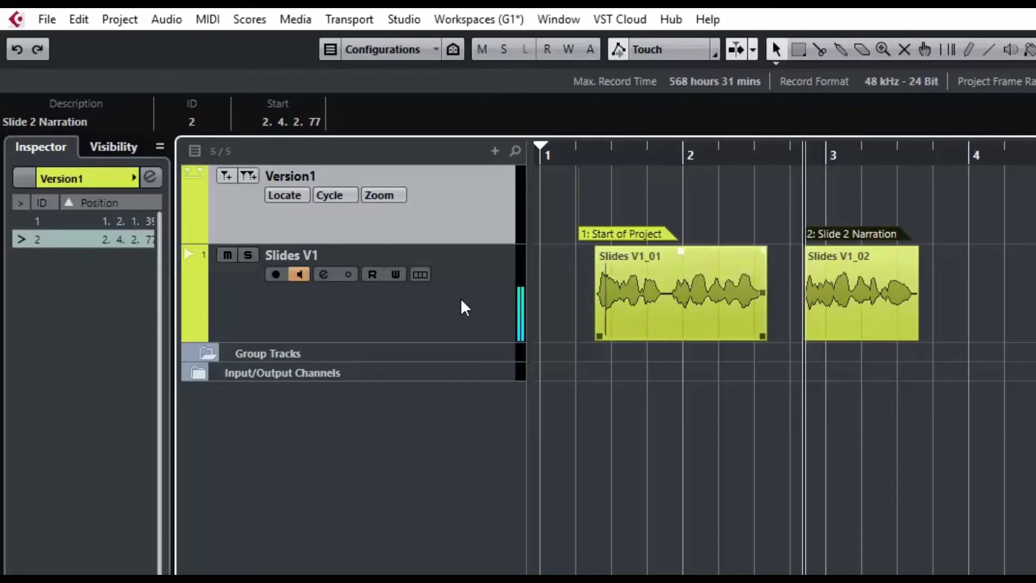
- Locate the project cursor to the Start of Project marker and then to Slide 2 Narration from the Version1 marker track
click(284, 197)
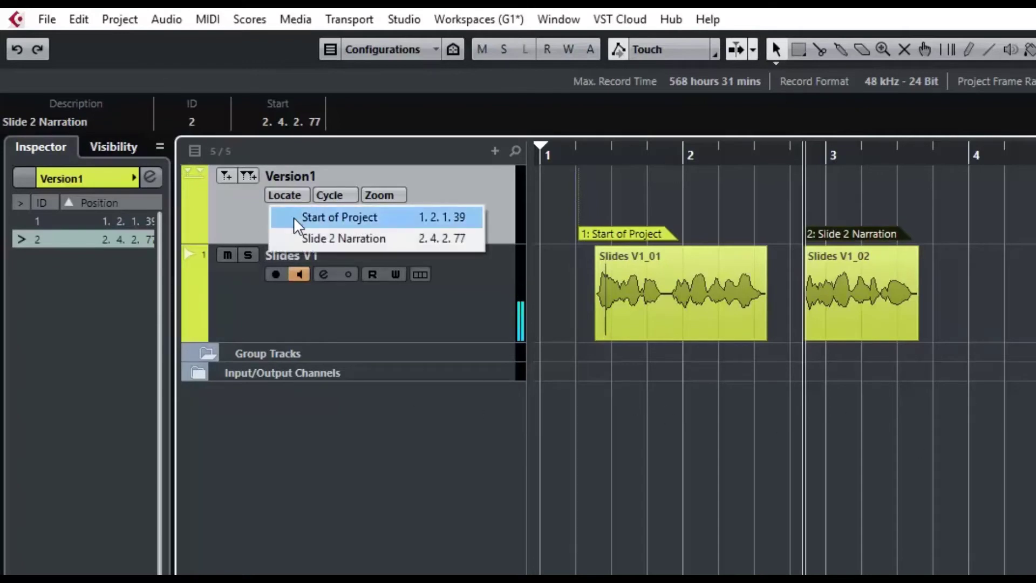
click(294, 217)
click(284, 194)
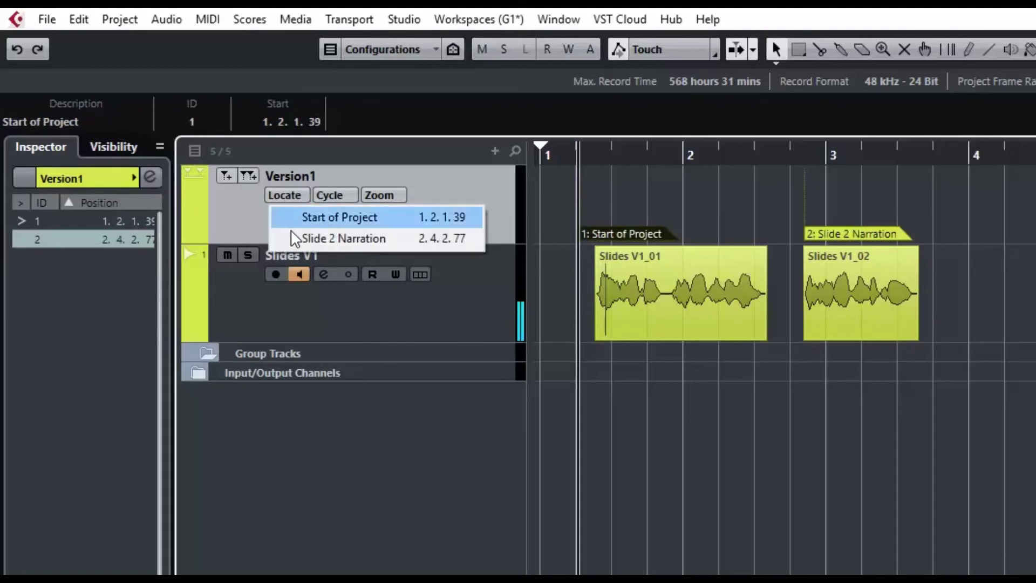
click(299, 237)
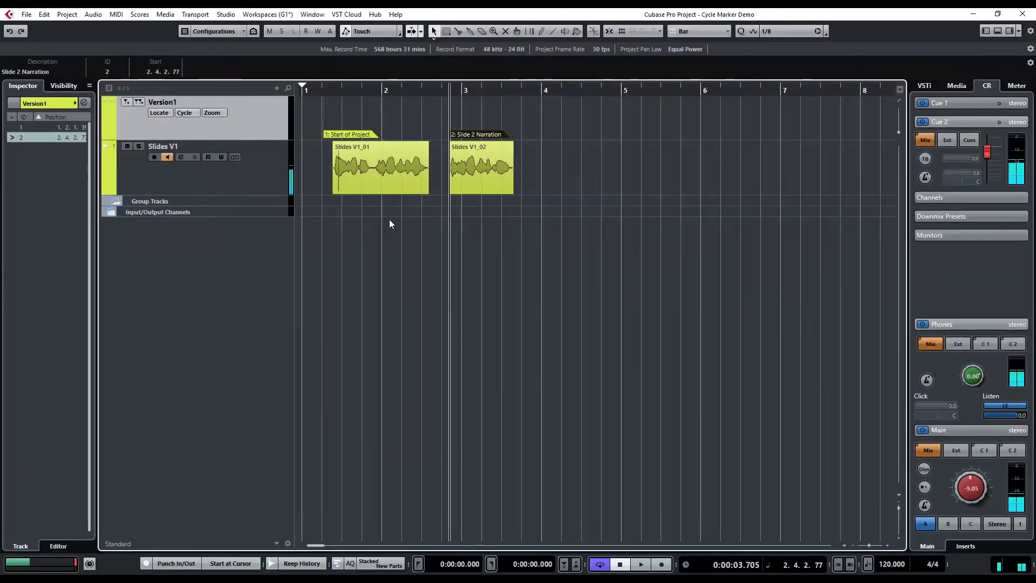
- Open the Markers window and alternate the project cursor between the Start of Project and Slide 2 Narration markers, ending on Slide 2 Narration
key(ctrl+m)
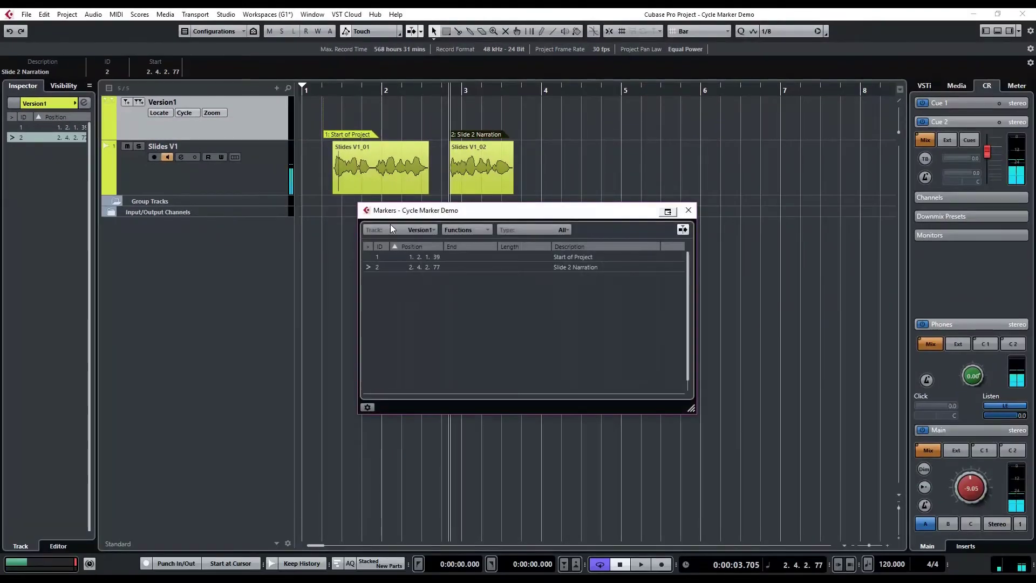
click(368, 257)
click(369, 266)
click(367, 258)
click(368, 268)
click(368, 257)
click(368, 267)
click(367, 258)
click(369, 266)
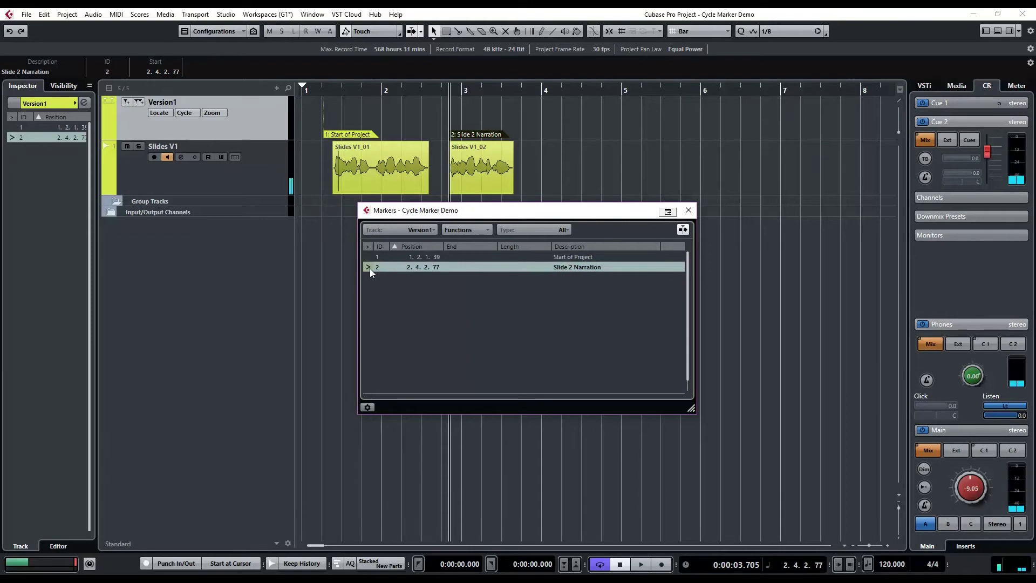
- Close the Markers window and record a third narration clip on the Slides V1 track, from bar 4 to about 5.2.3.88
click(690, 211)
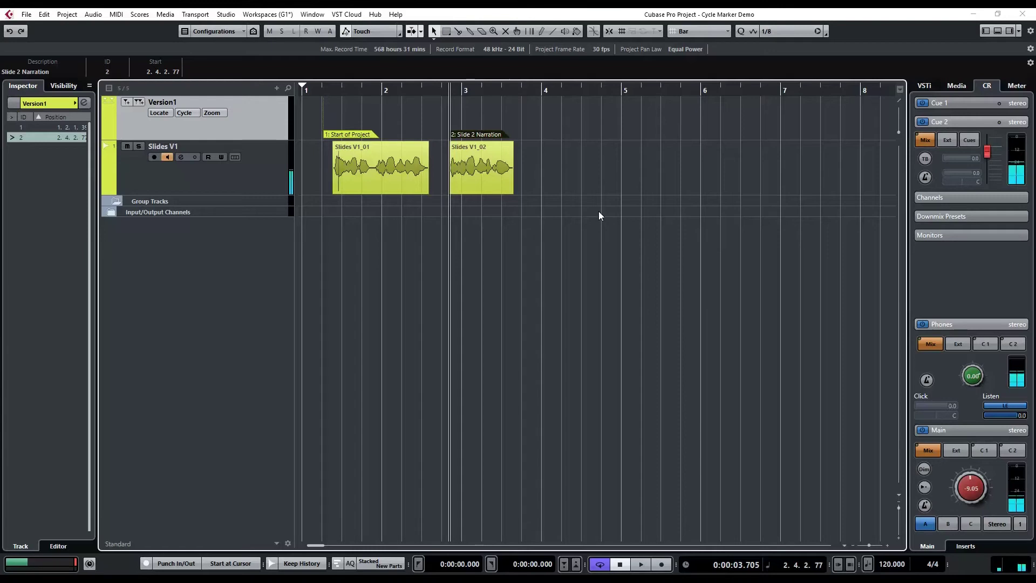
click(543, 92)
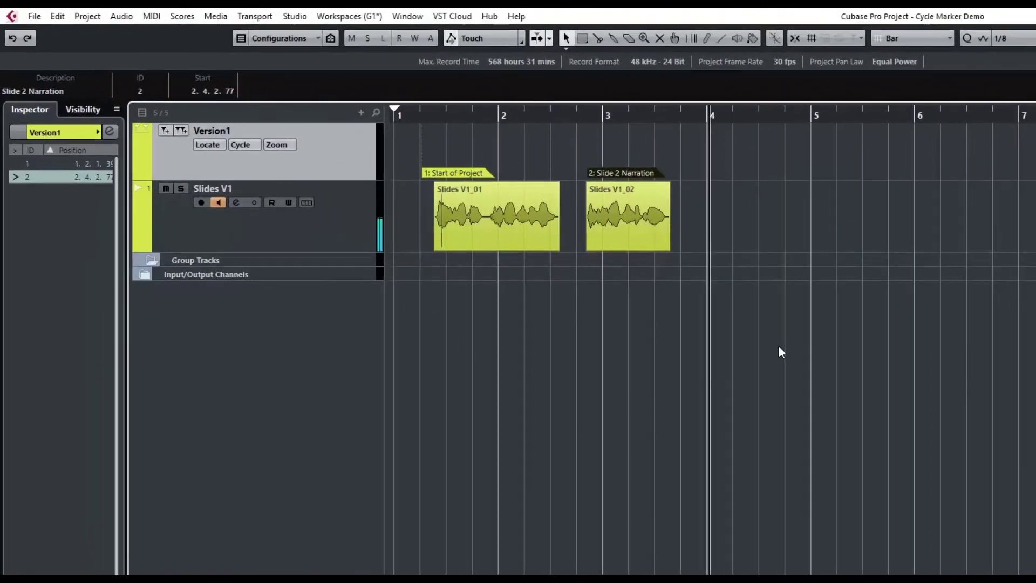
click(196, 221)
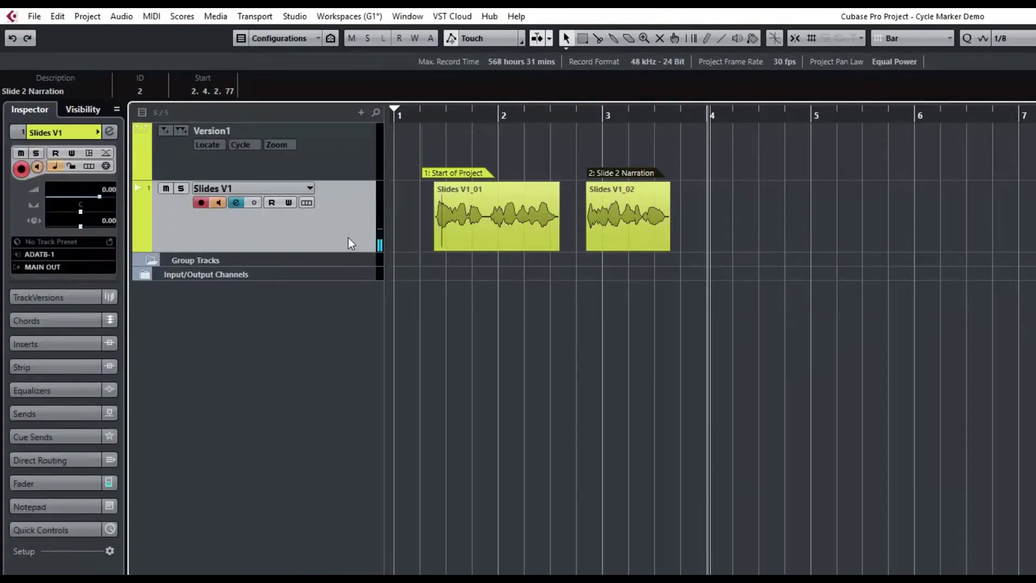
key(KP_Multiply)
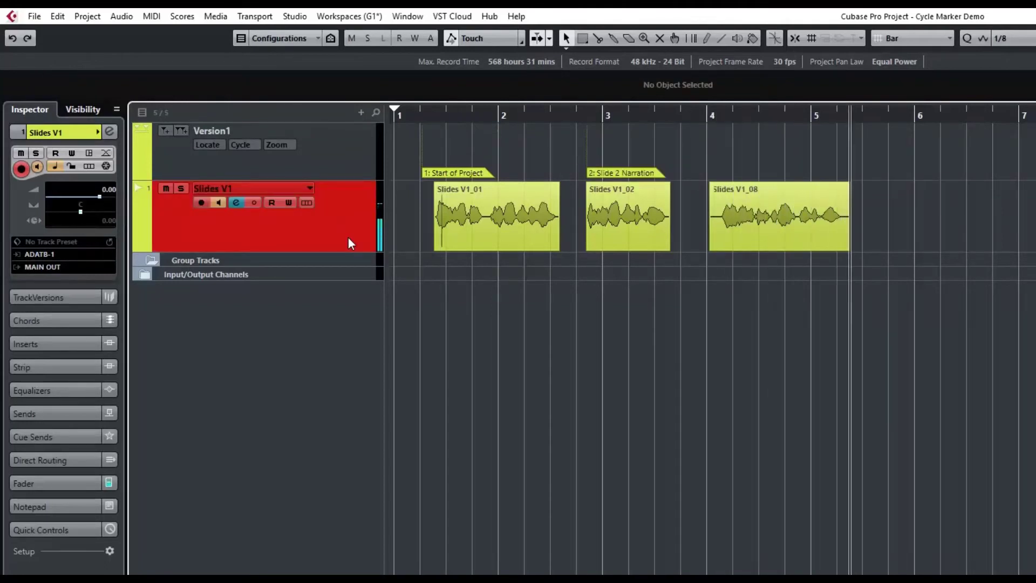
key(space)
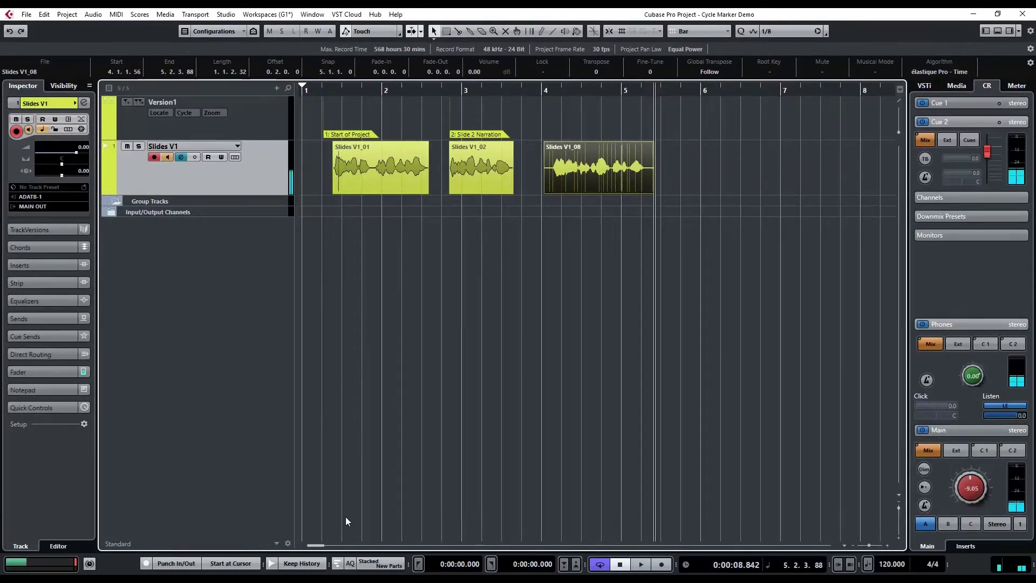
- Trim the silence off both ends of the Slides V1_08 clip in the sample editor, to about 4.1.3.7 and 5.2.1.106, and close the editor
key(alt+F3)
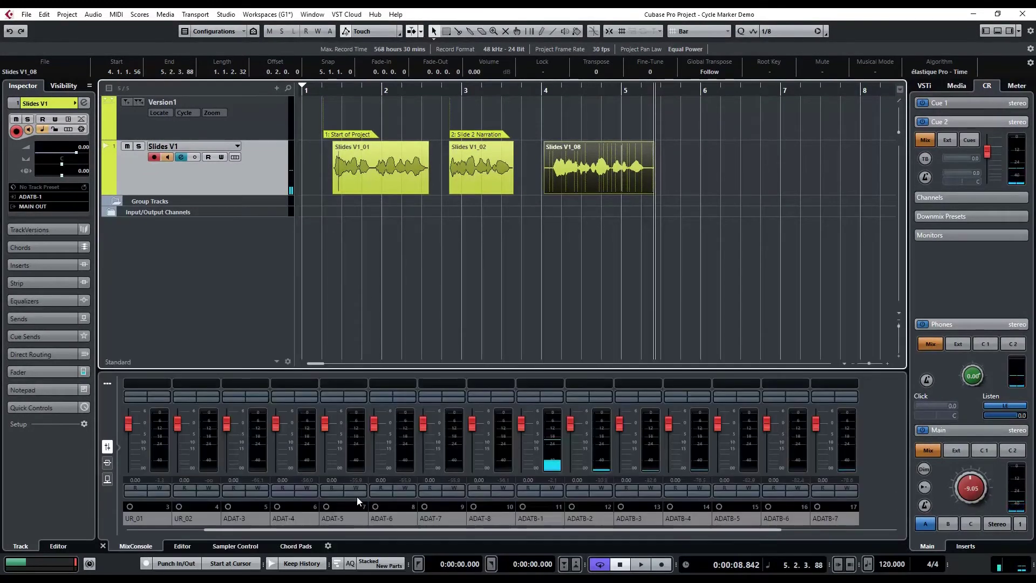
click(179, 546)
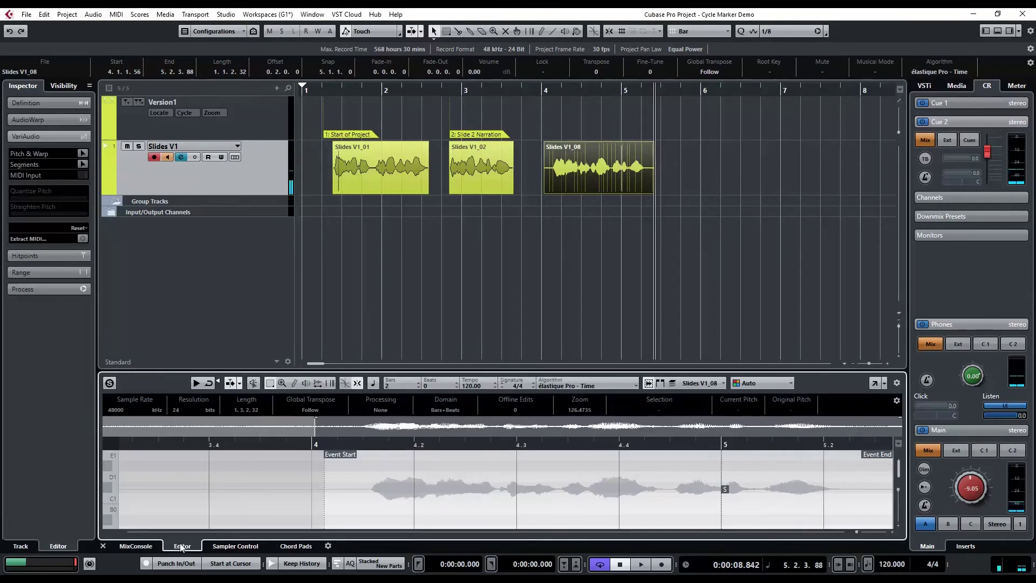
drag(331, 458, 372, 456)
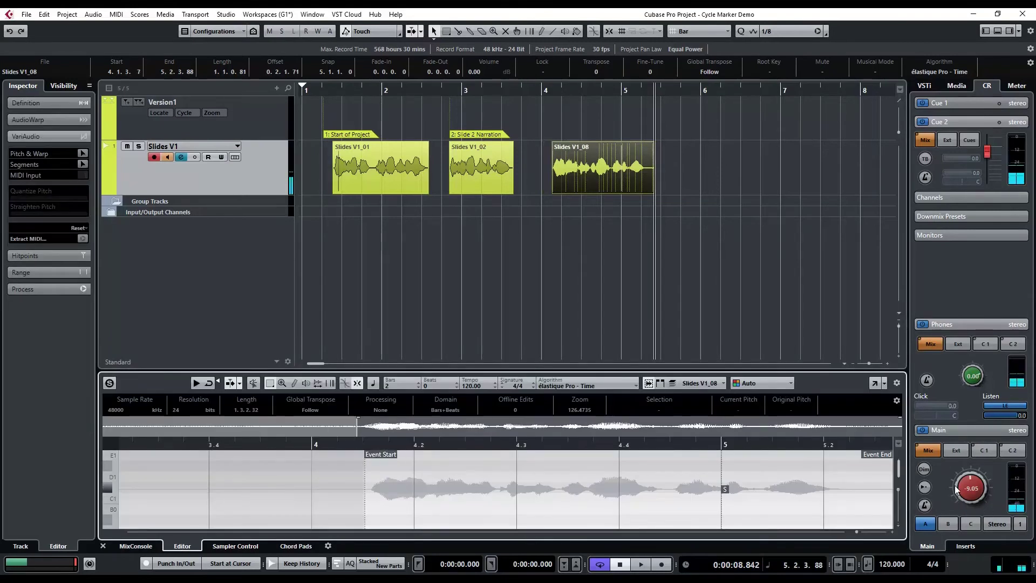
drag(870, 459, 838, 456)
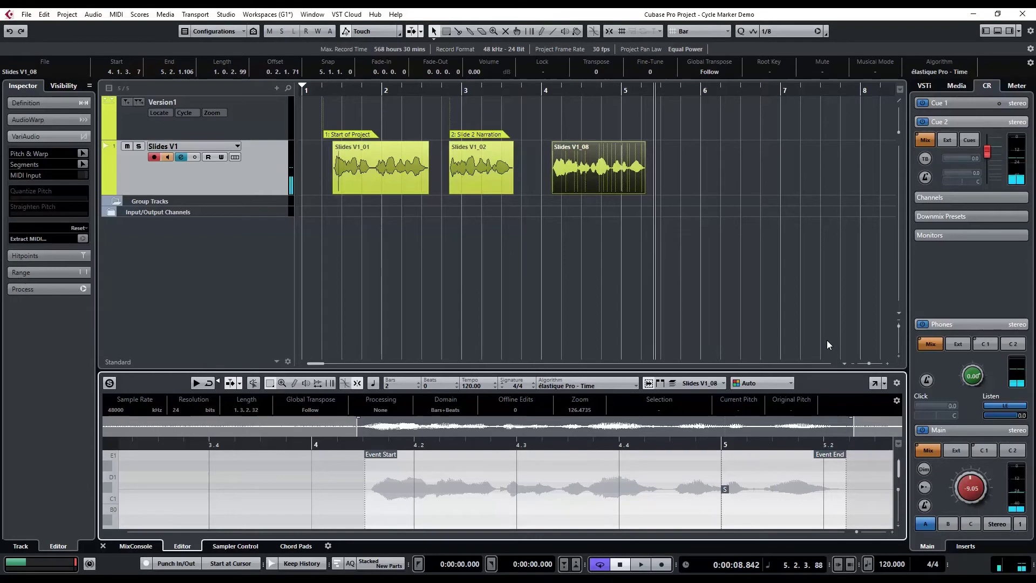
key(alt+F3)
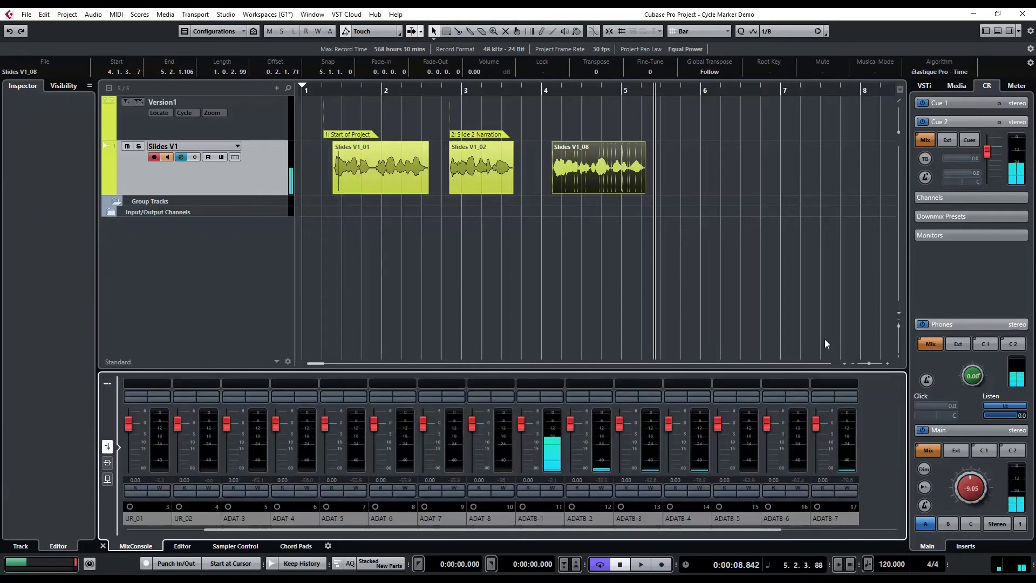
key(alt+F3)
key(alt+F3)
key(alt+F3)
key(alt+F3)
key(alt+F3)
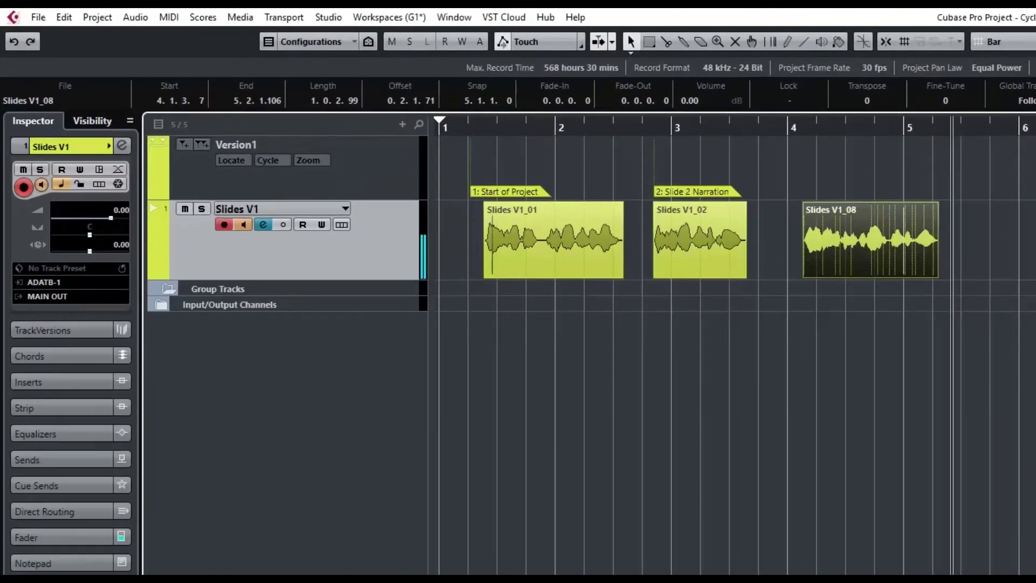
- With cycle playback off, add a cycle marker on the Version1 track spanning the Slides V1_08 clip, with the description Slide3
key(p)
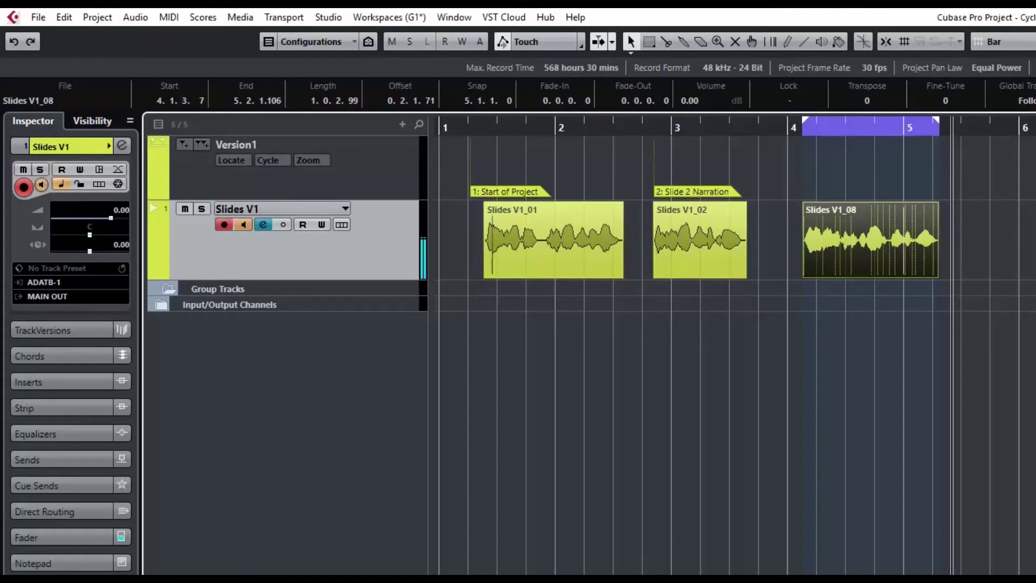
key(KP_Divide)
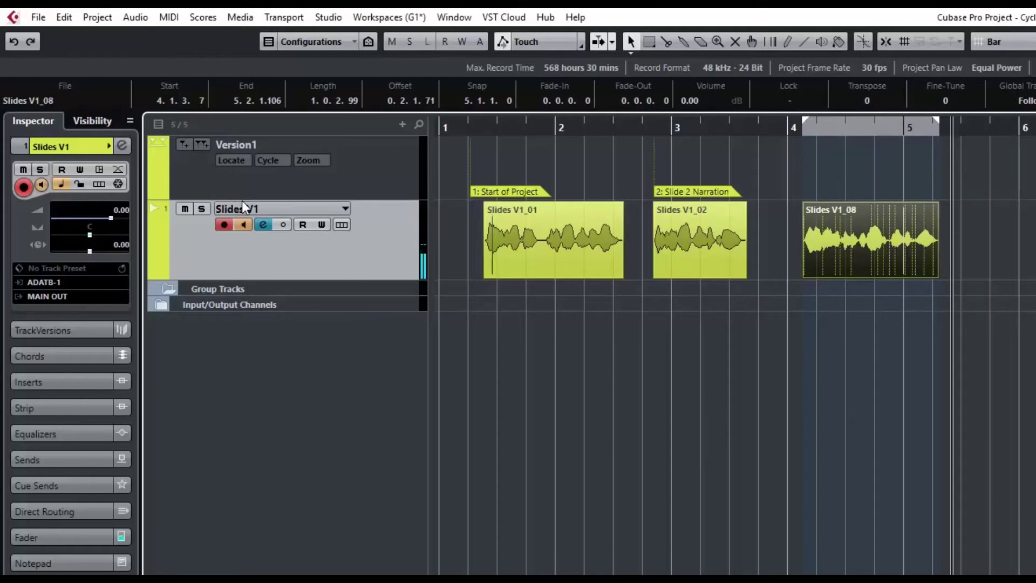
click(387, 176)
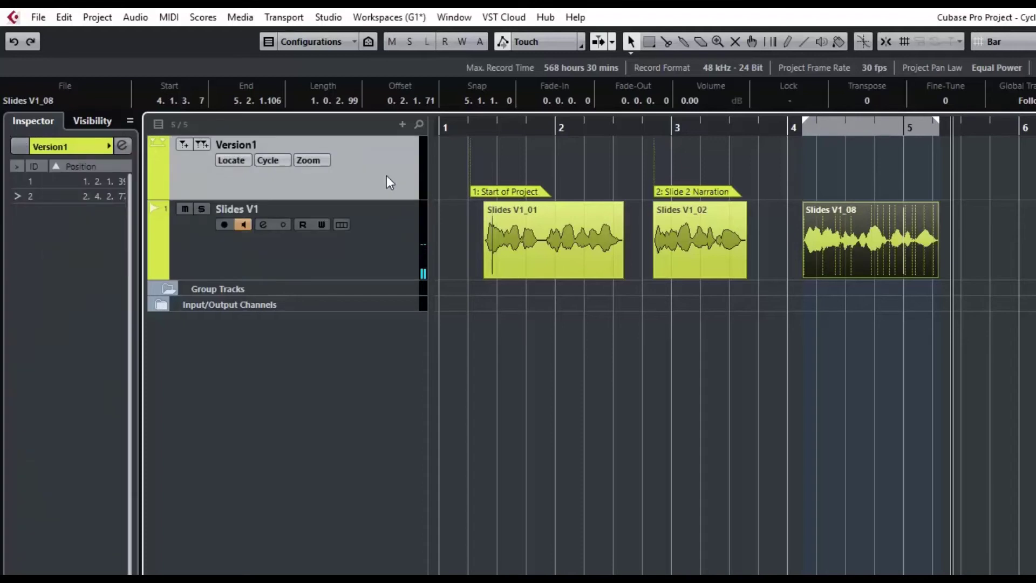
click(200, 145)
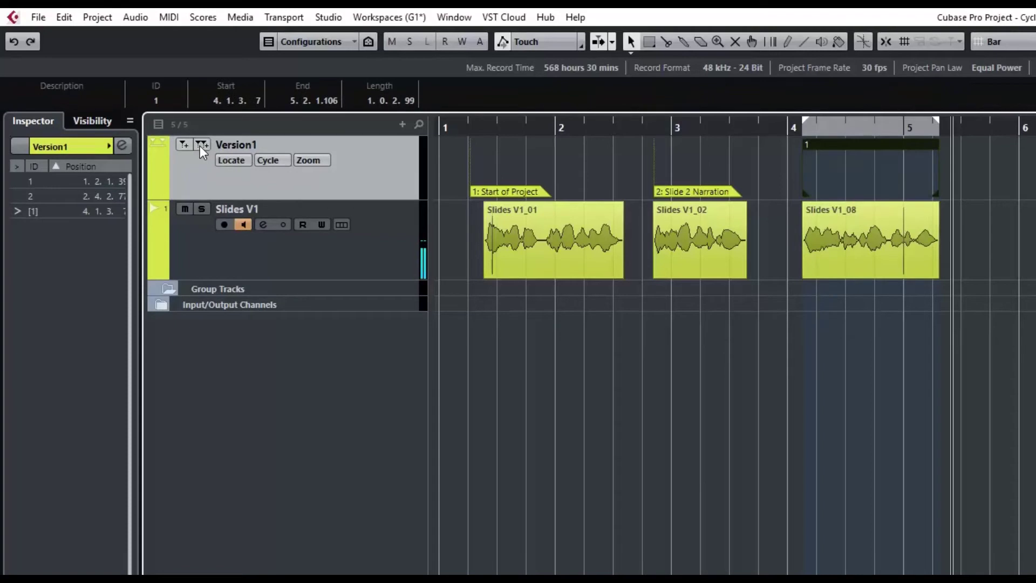
click(810, 147)
click(47, 107)
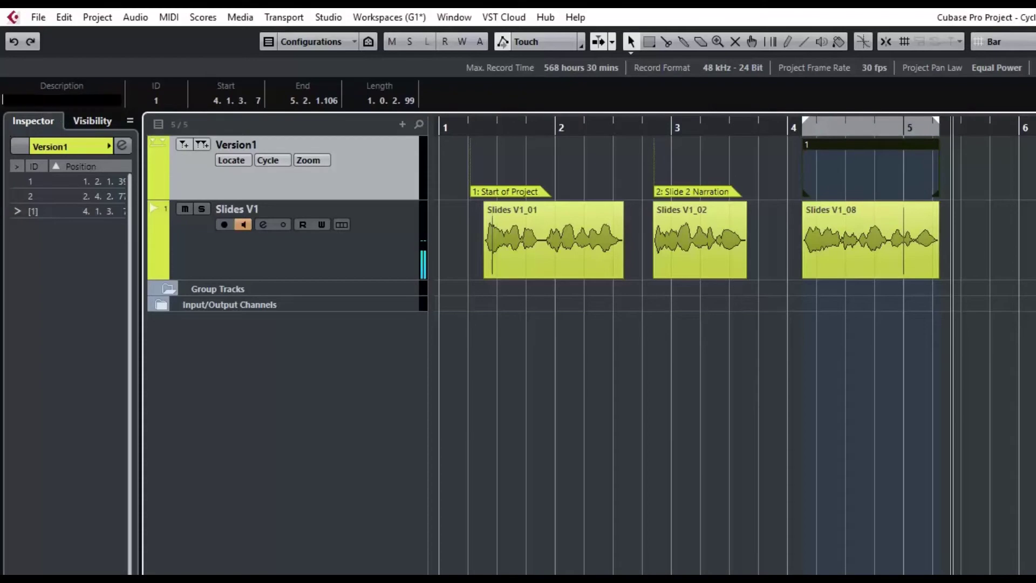
text(Slide3)
key(Return)
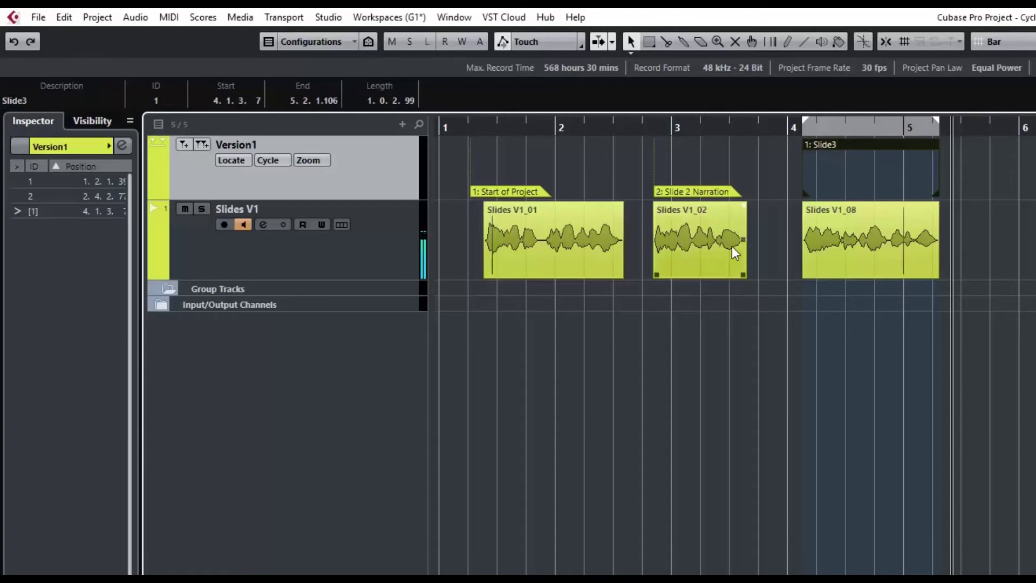
- Add a cycle marker on the Version1 track spanning the Slides V1_02 clip, with the description Slide2
click(685, 240)
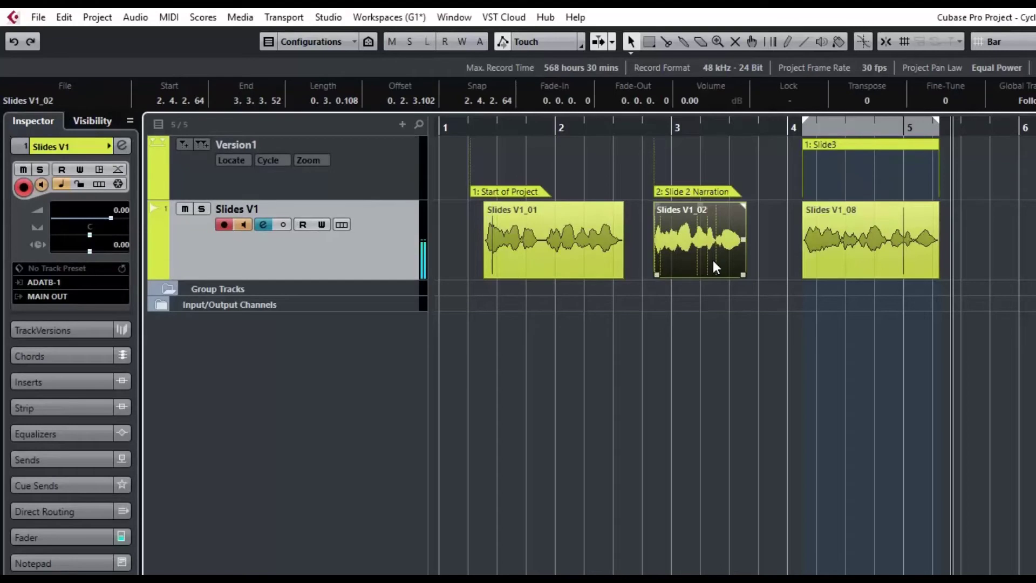
key(p)
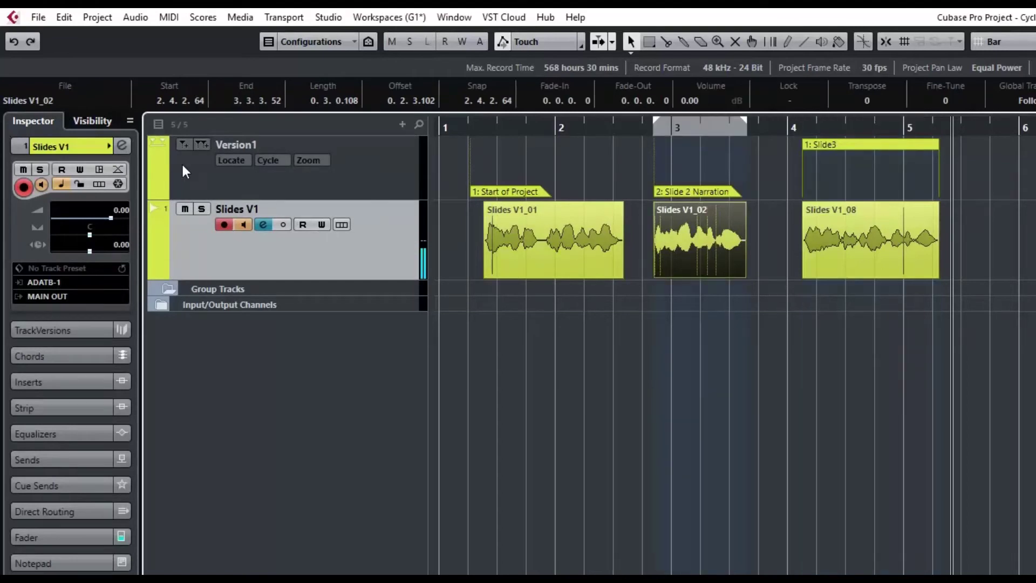
click(203, 145)
click(22, 103)
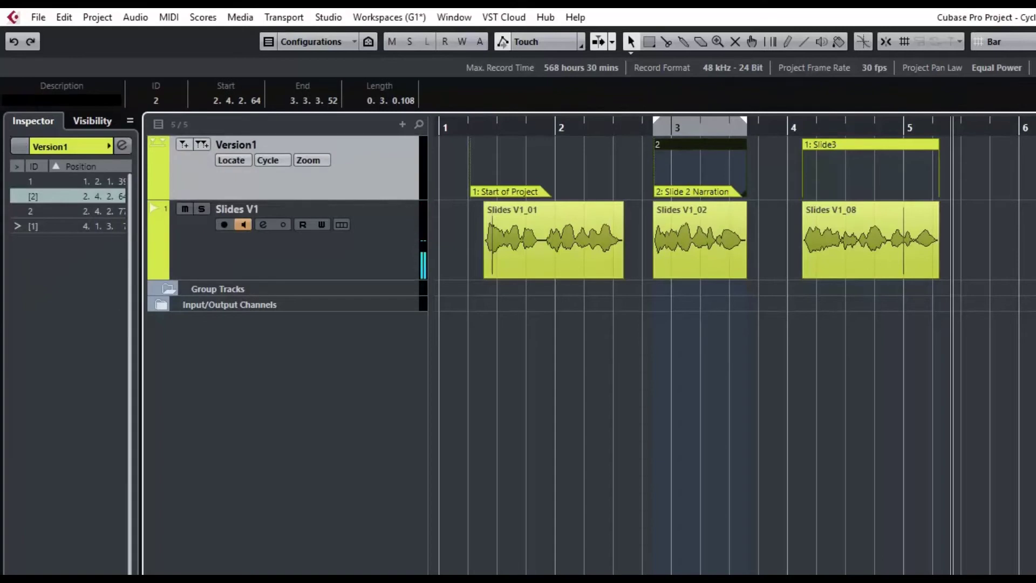
text(Slide2)
key(Return)
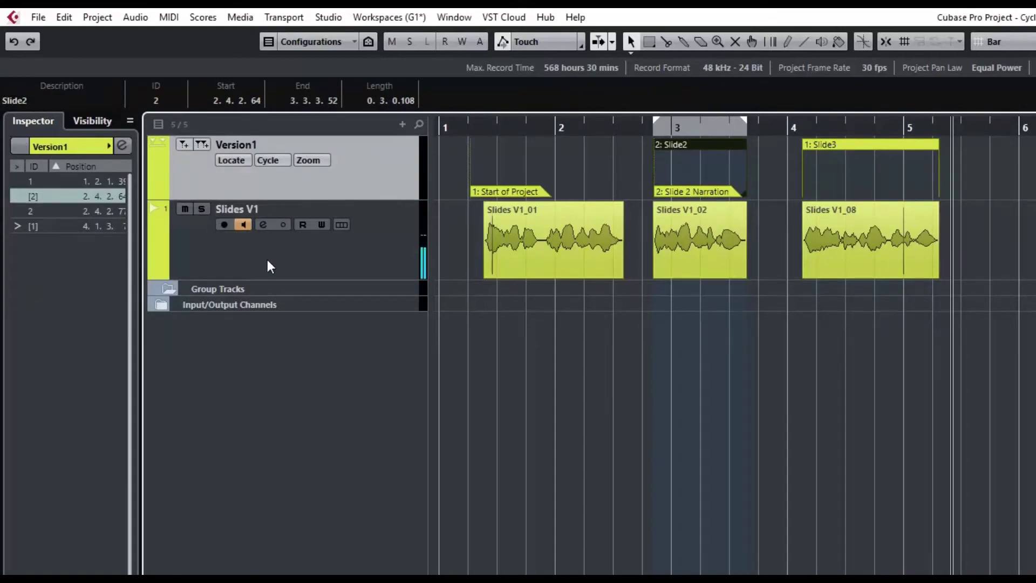
- Set the locators to the Slides V1_01 clip and insert a cycle marker there from the Markers window, with the description Slide1
click(568, 244)
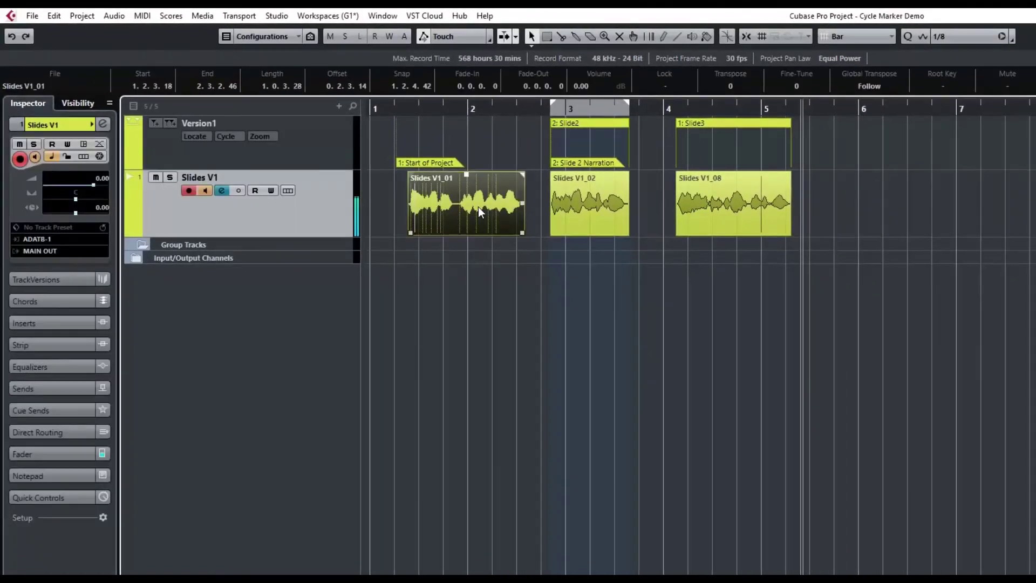
key(p)
key(ctrl+m)
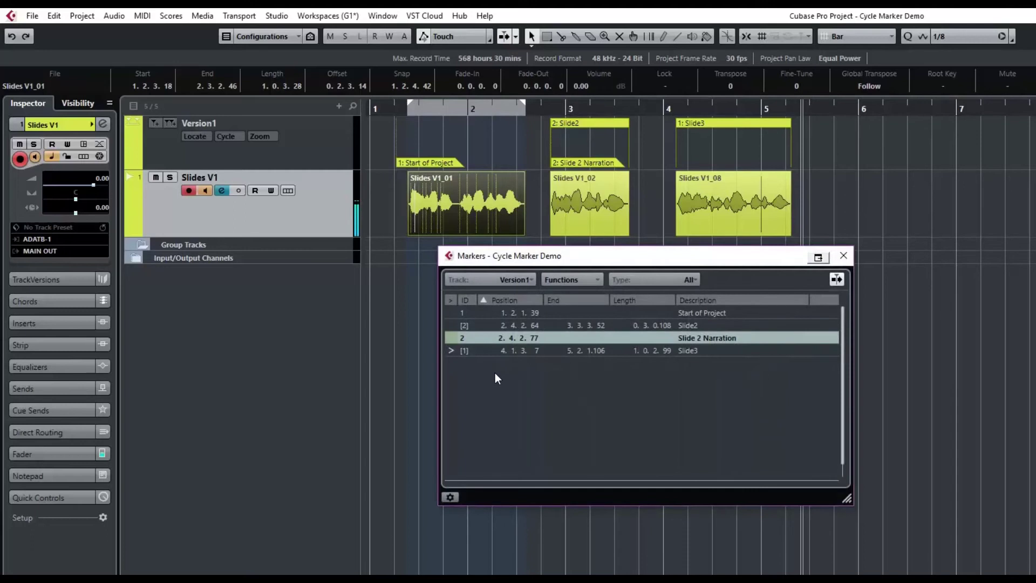
click(592, 277)
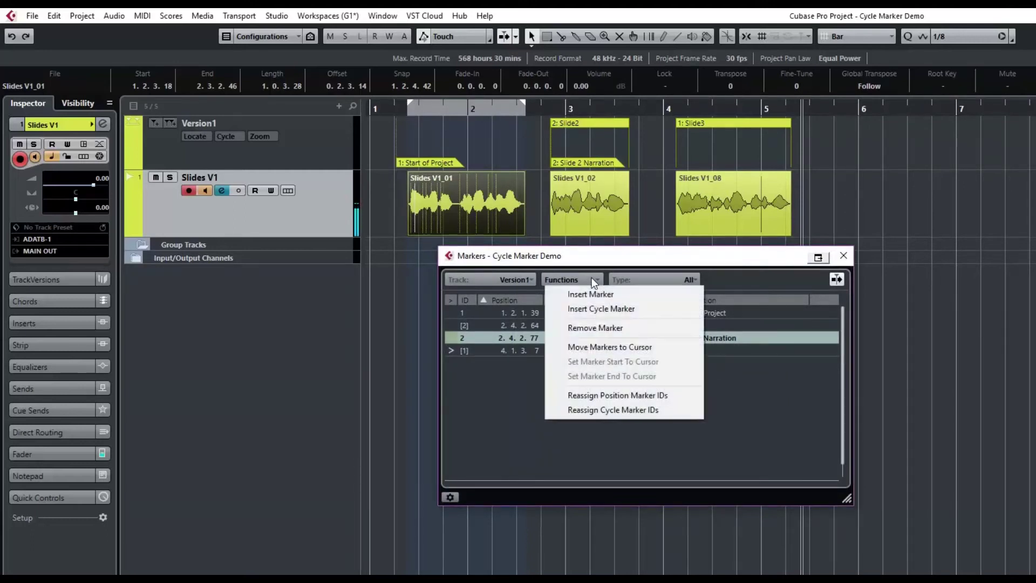
click(595, 308)
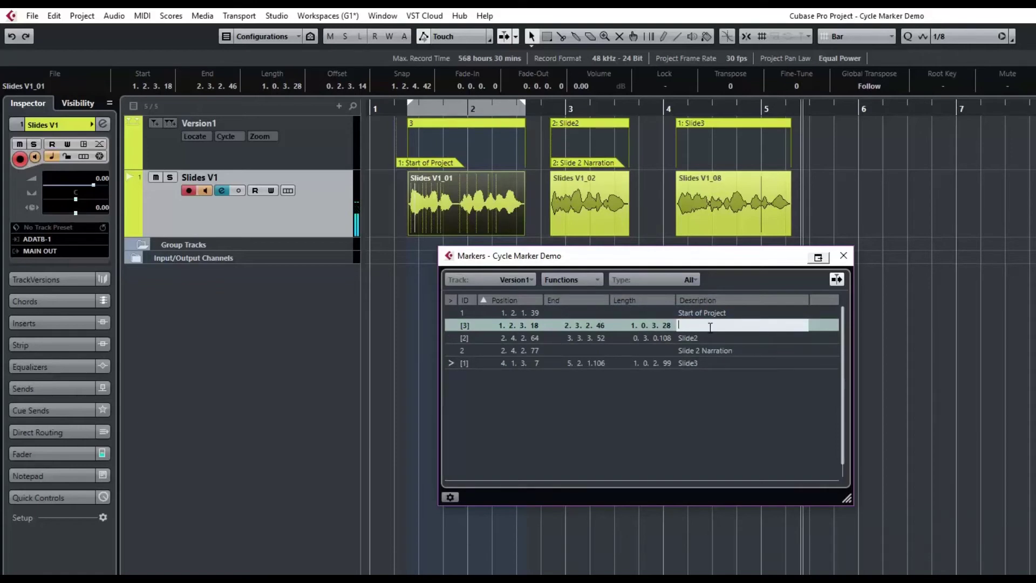
text(Slide1)
key(Return)
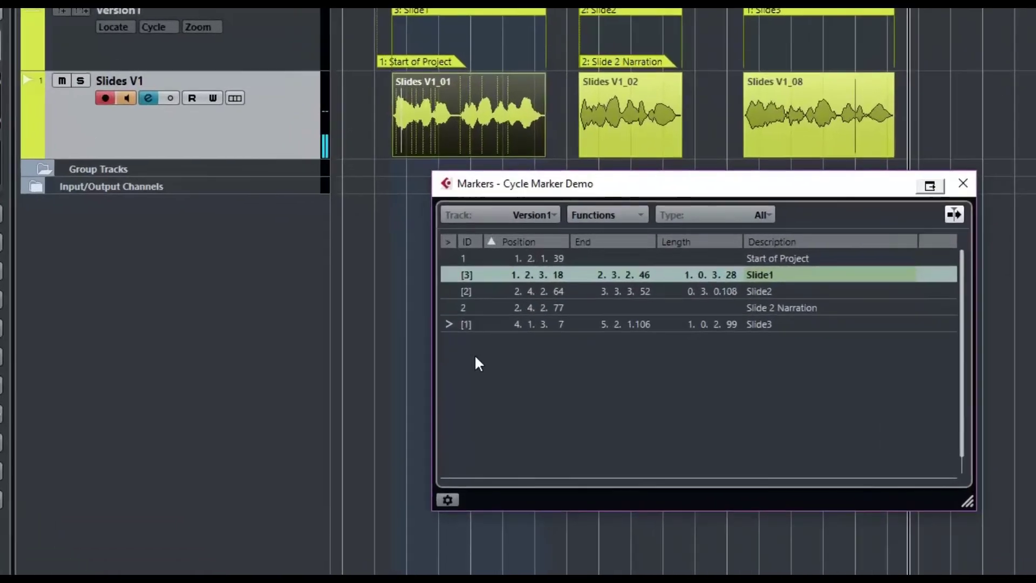
- Locate the project cursor twice to Start of Project and Slide 2 Narration alternately, and through the cycle markers Slide1, Slide2 and Slide3
click(447, 258)
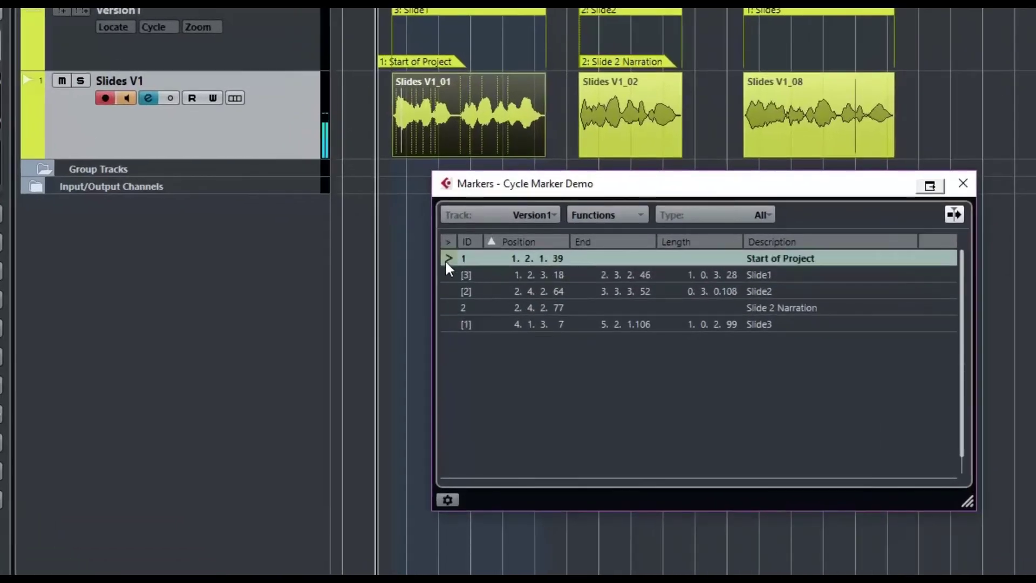
click(446, 309)
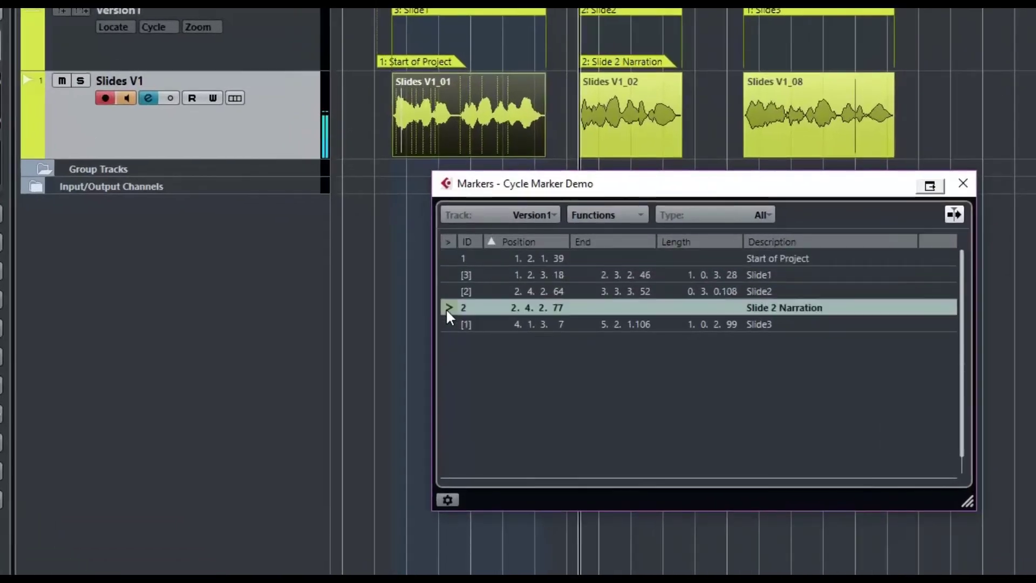
click(447, 258)
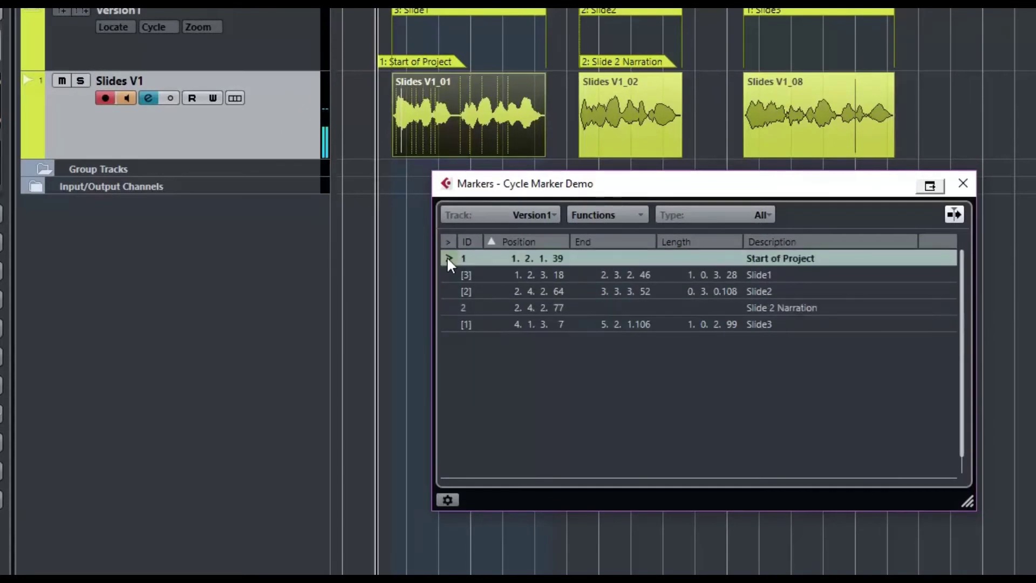
click(449, 308)
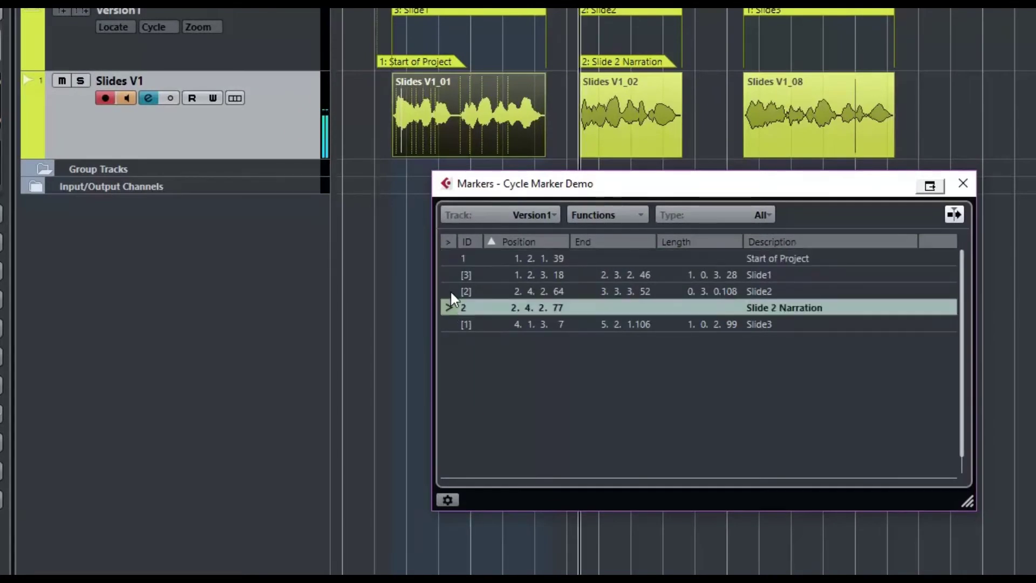
click(447, 275)
click(447, 292)
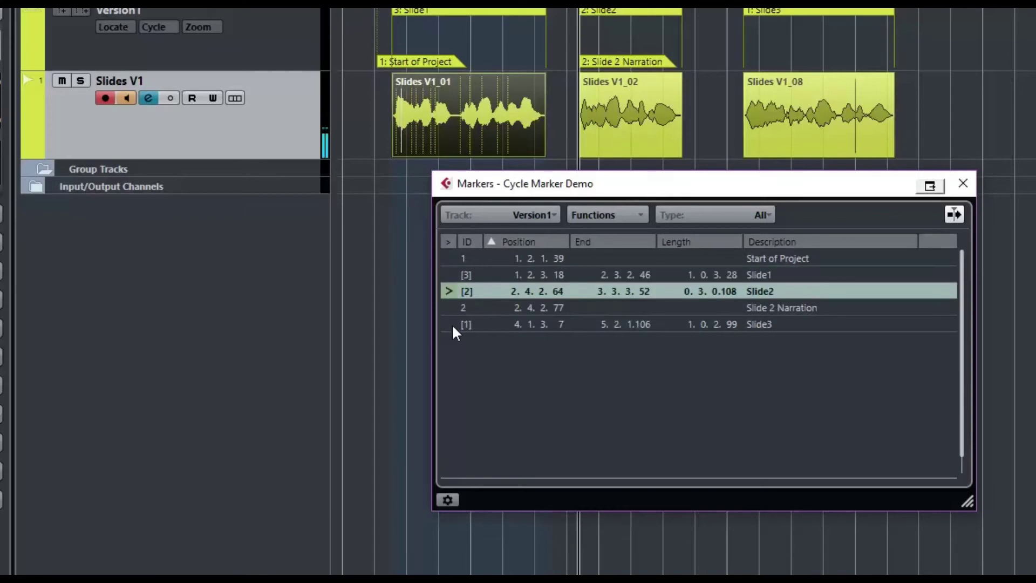
click(452, 323)
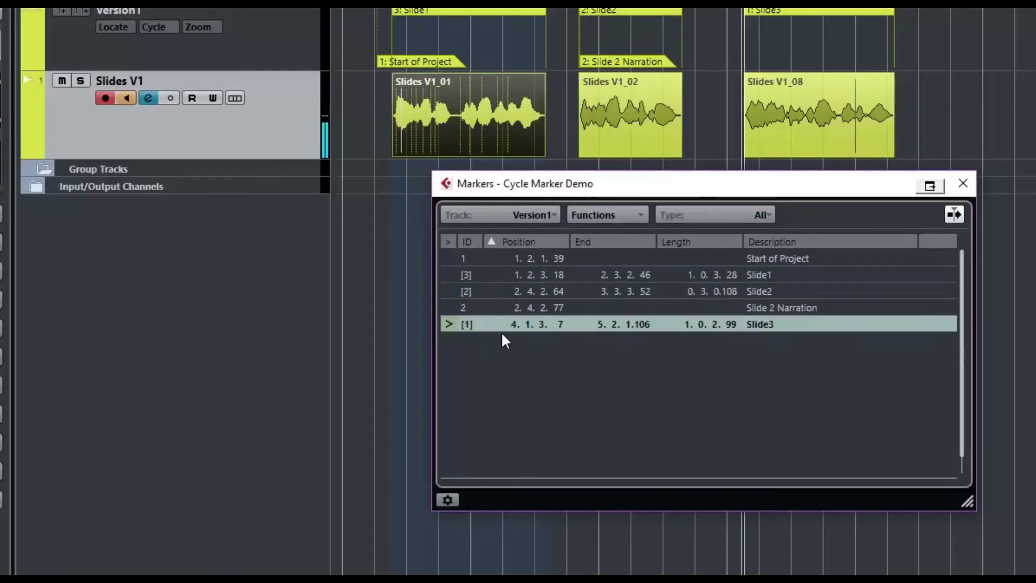
- Filter the marker list to Cycle Markers only and locate the cursor through Slide1, Slide2 and Slide3, returning to Slide1
click(722, 217)
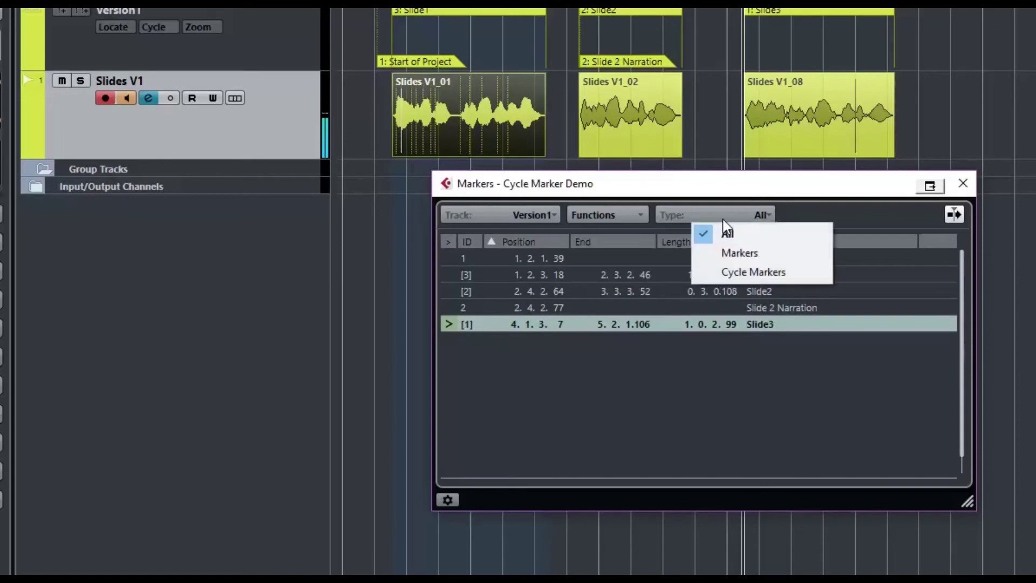
click(730, 271)
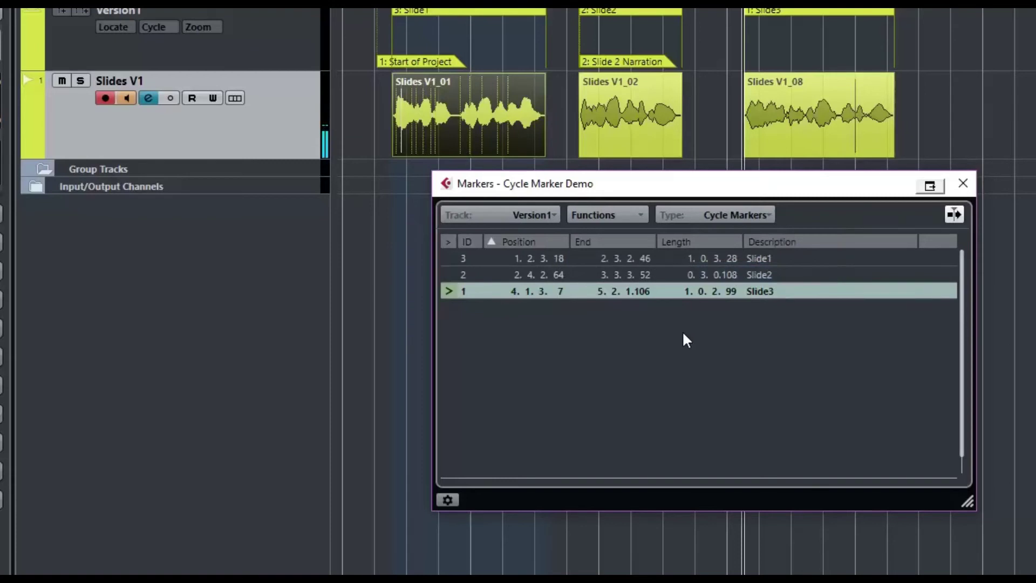
click(452, 258)
click(453, 274)
click(454, 291)
click(452, 275)
click(453, 260)
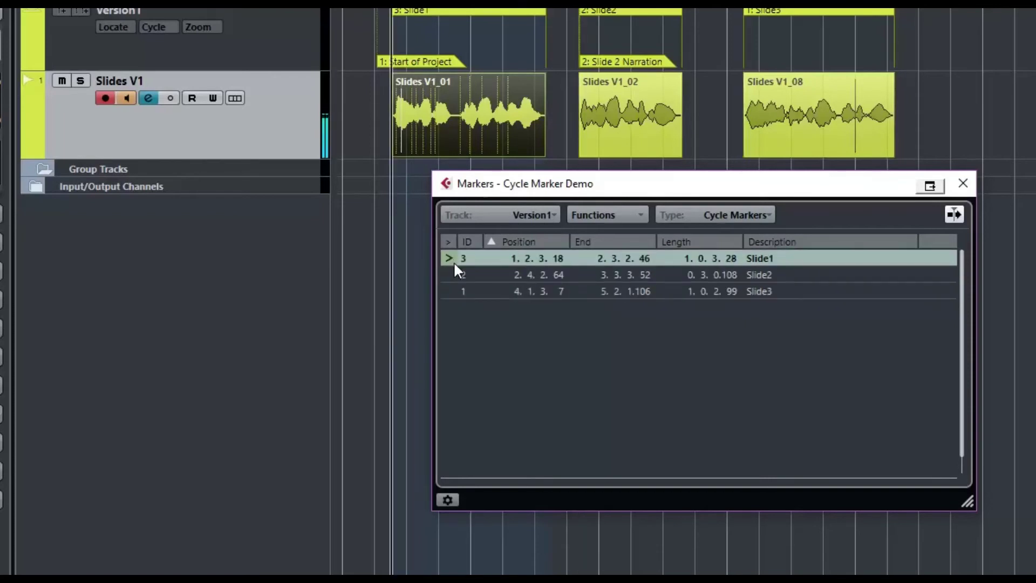
- Locate the cursor to the Slide3 cycle marker and sort the marker list by ID in ascending order
click(453, 287)
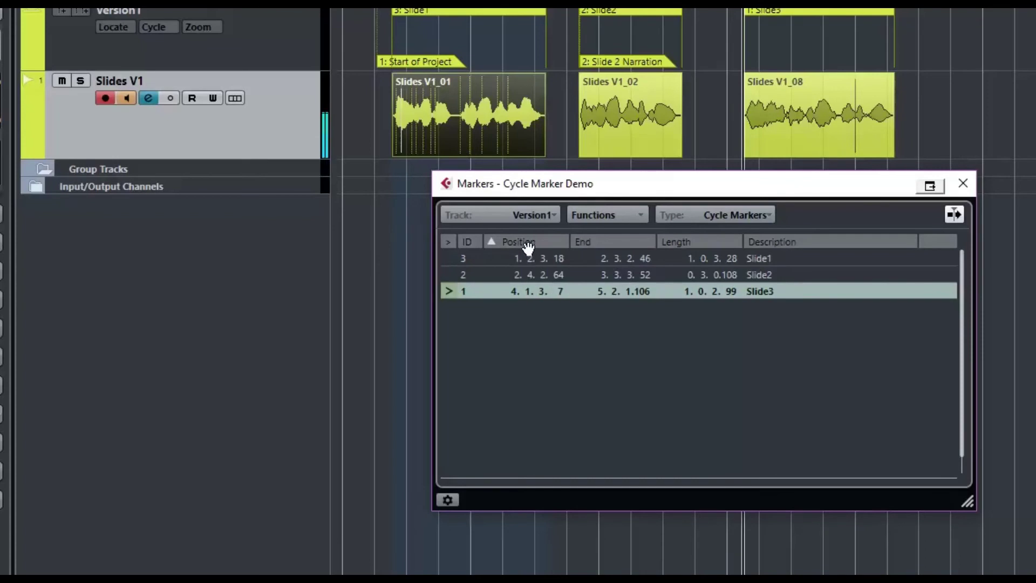
click(528, 244)
click(528, 244)
click(470, 243)
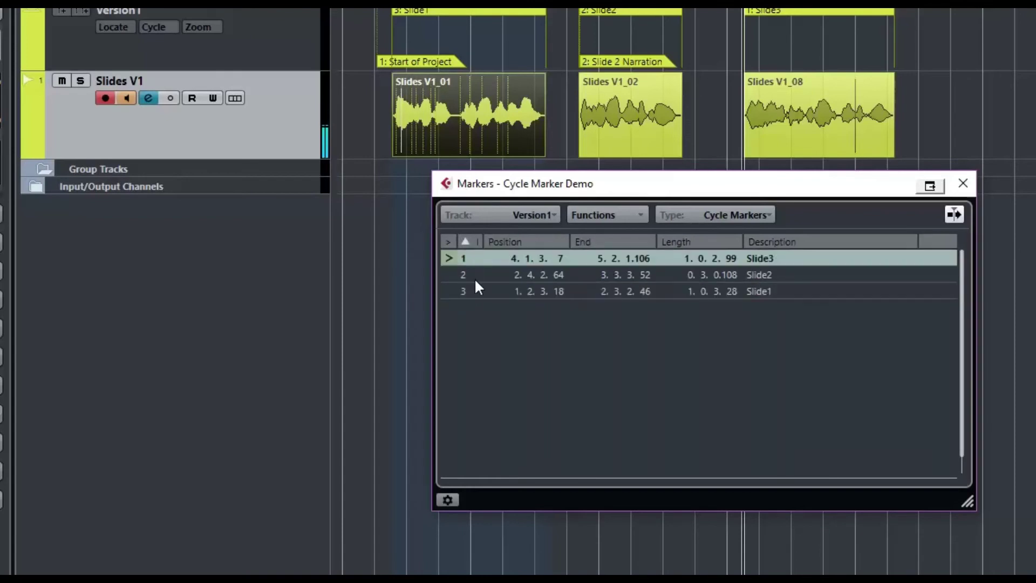
- Locate the cursor back and forth through the Slide1, Slide2 and Slide3 cycle markers in the ID-sorted list, ending on Slide3
click(453, 275)
click(450, 289)
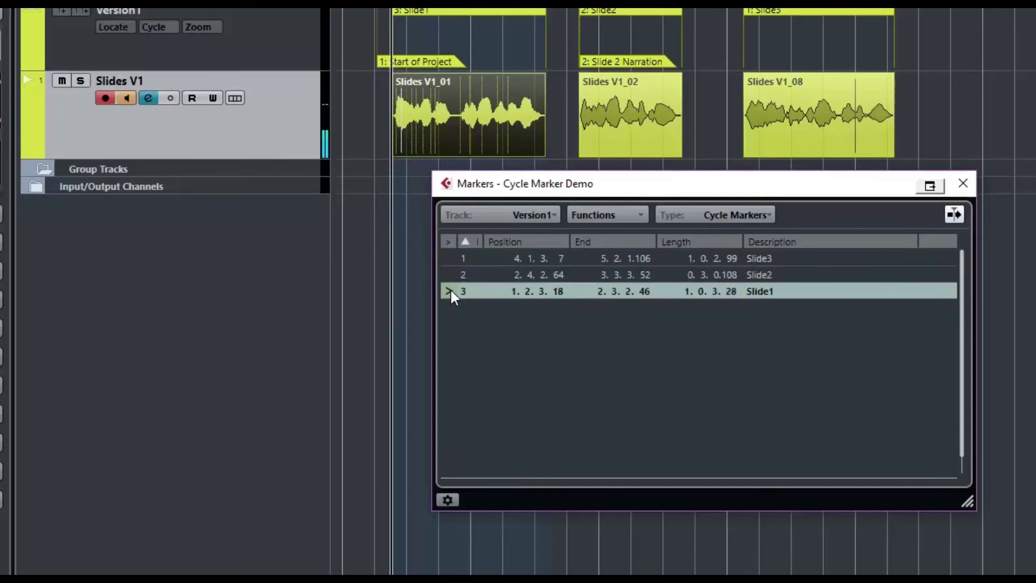
click(450, 277)
click(451, 258)
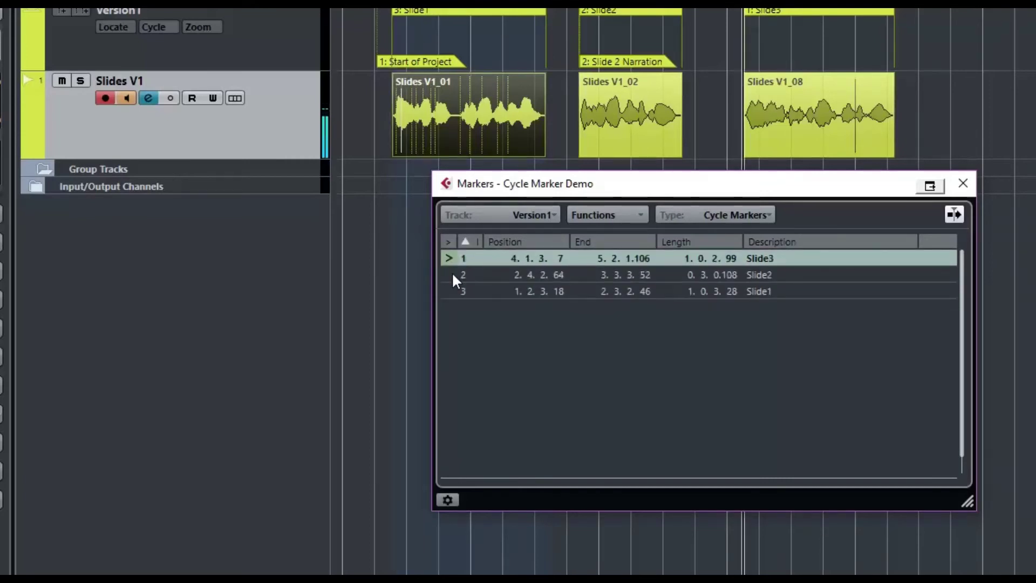
click(452, 273)
click(453, 292)
click(451, 261)
- Reassign the cycle marker IDs, sort the marker list by position and close the Markers window
click(637, 215)
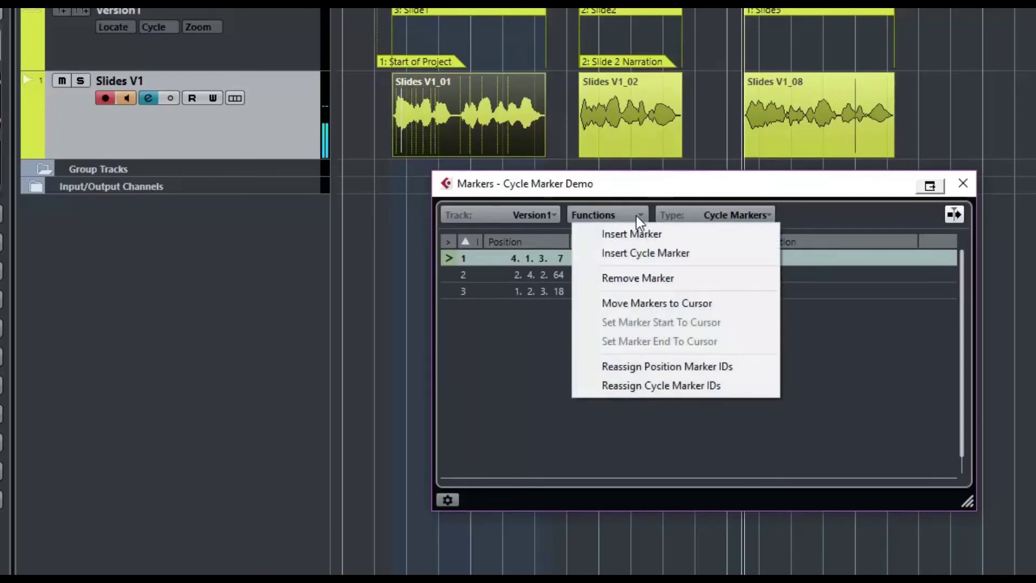
click(694, 387)
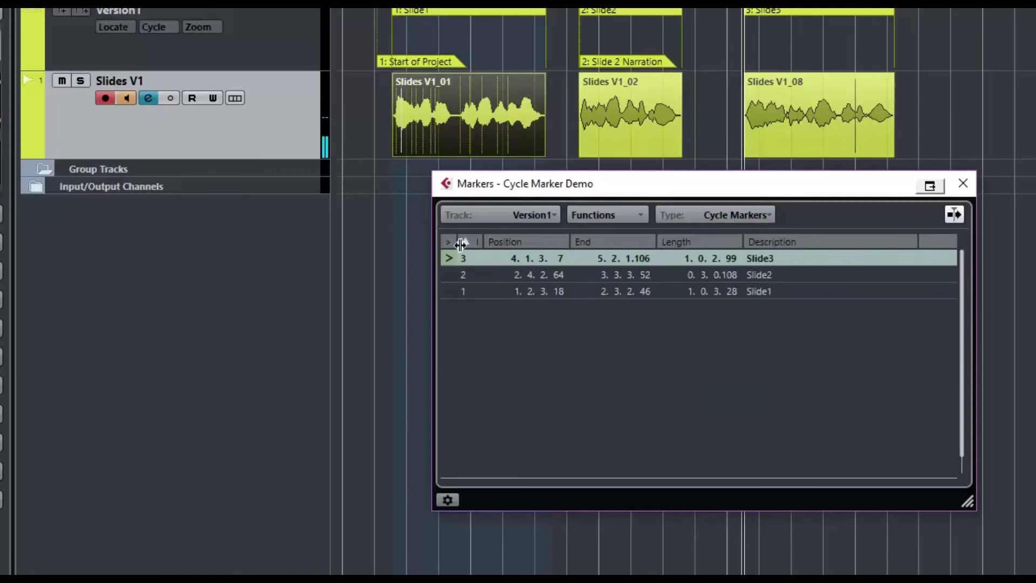
click(507, 246)
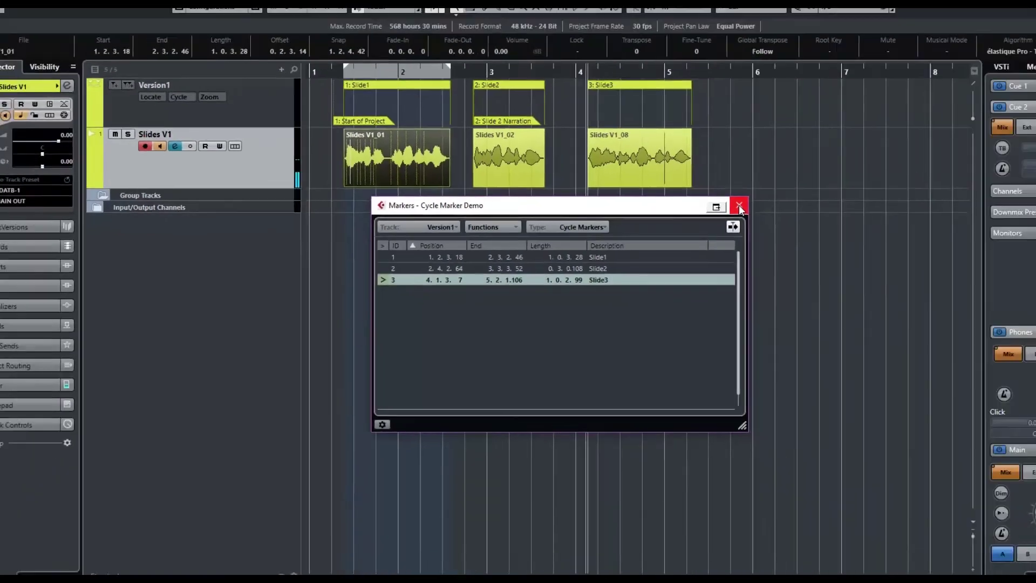
click(963, 182)
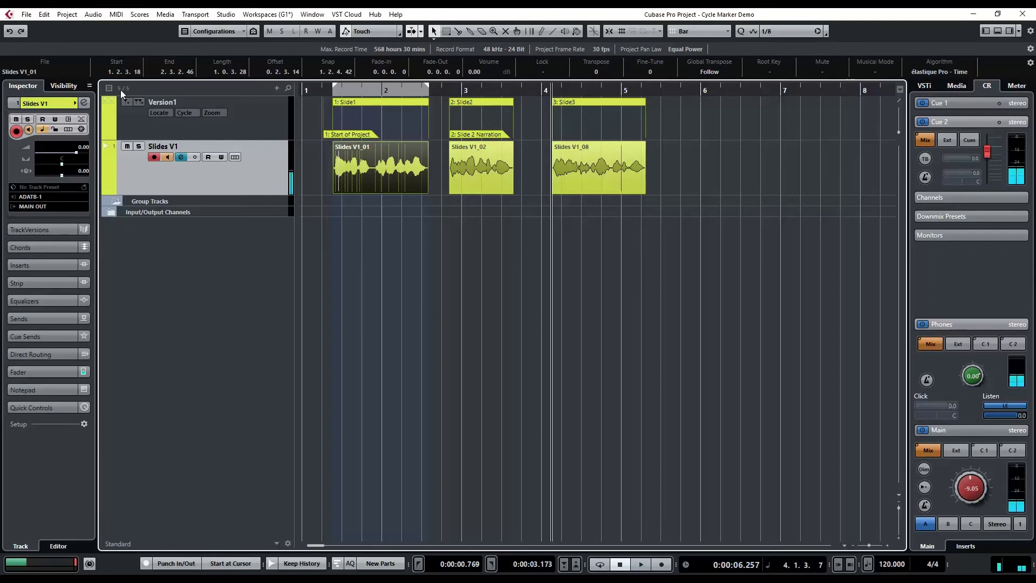
- Duplicate the Slides V1 track without data using the macro and mute the original Slides V1 track
click(45, 16)
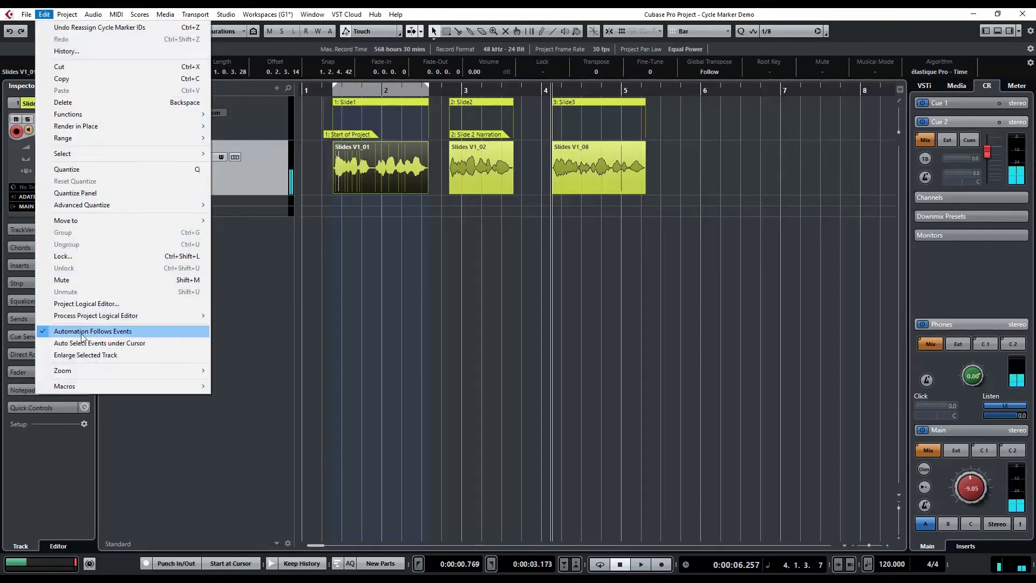
mouse_move(87, 388)
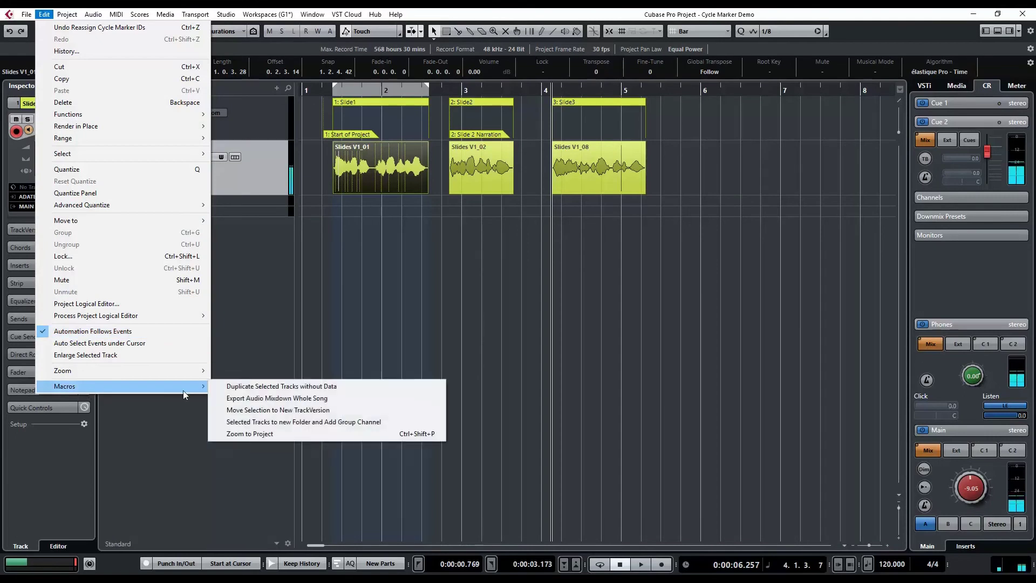
click(236, 388)
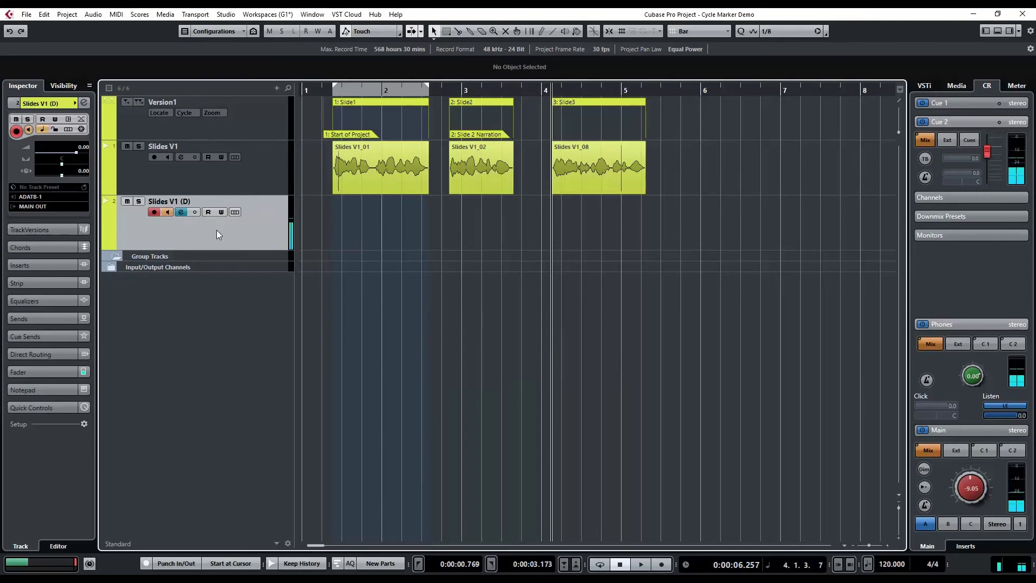
click(127, 147)
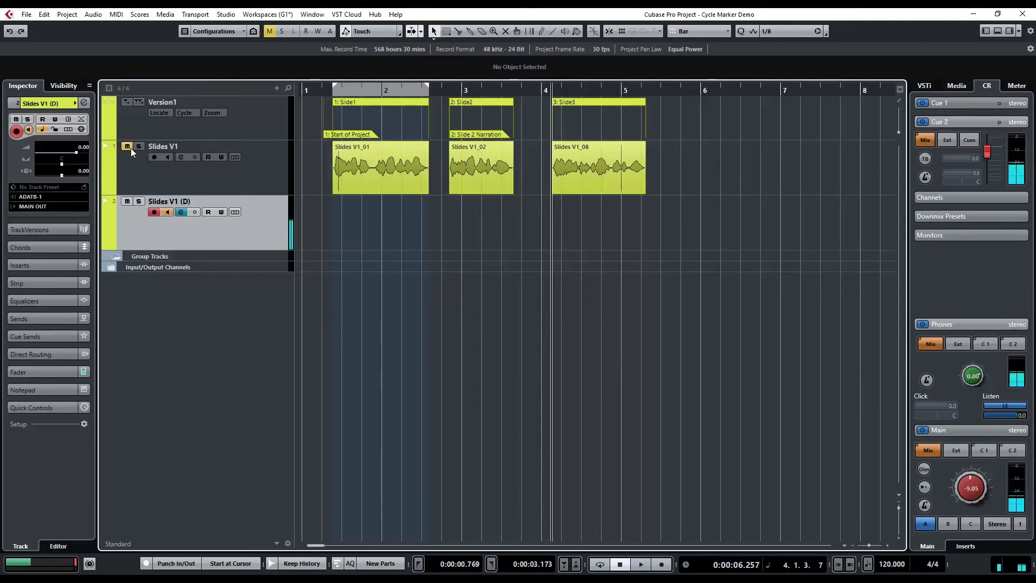
- Change the colour of the duplicate track Slides V1 (D) to light orange
right_click(244, 238)
key(Escape)
click(73, 102)
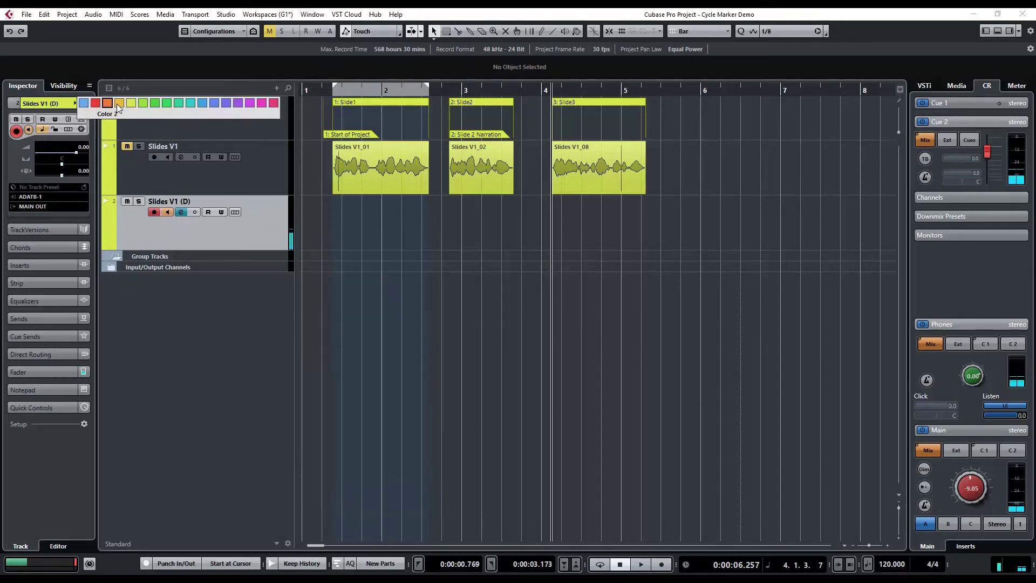
click(119, 104)
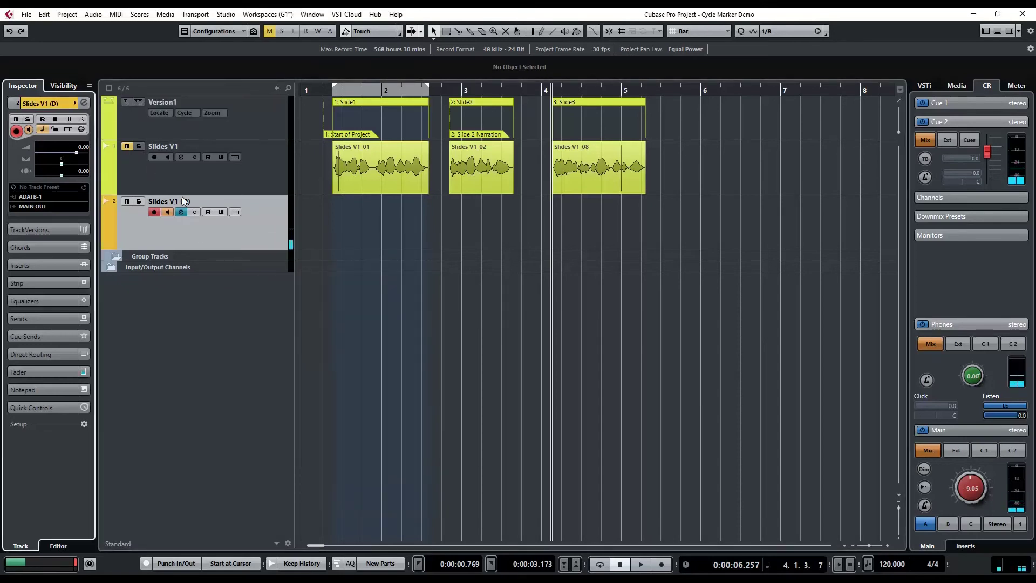
- Add a marker track named Version2, place it above Slides V1 (D) and colour it the same light orange
right_click(219, 232)
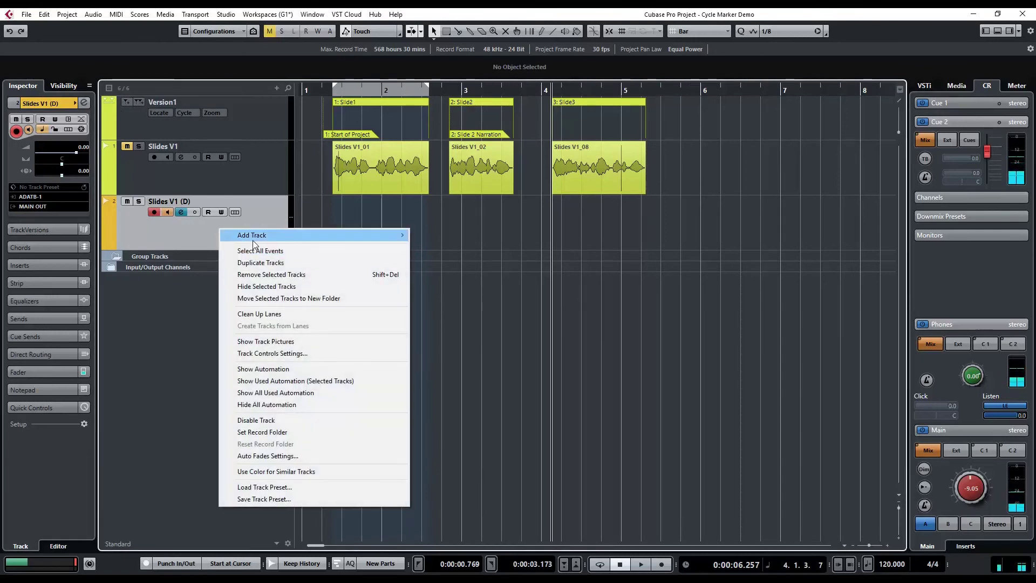
mouse_move(254, 238)
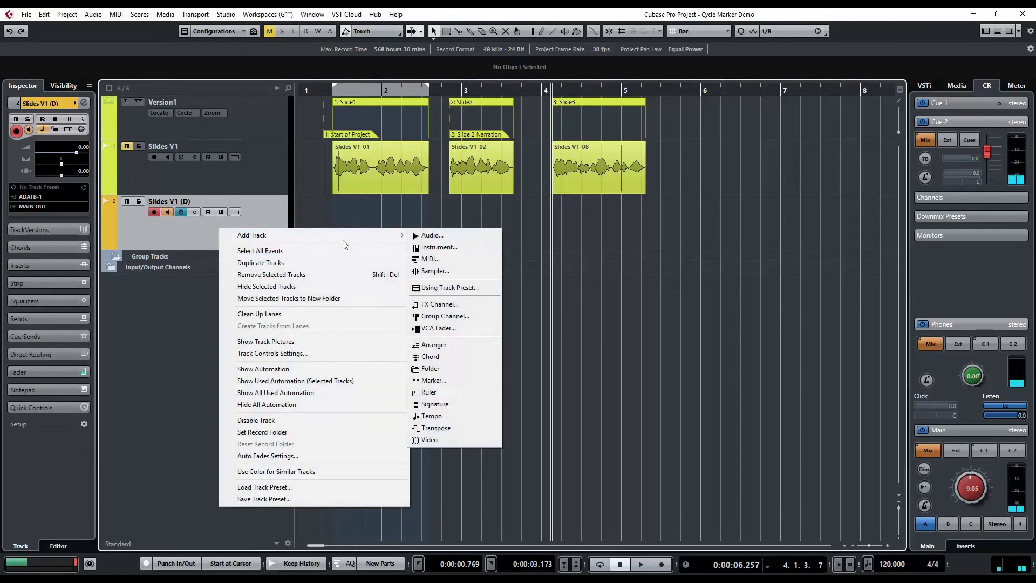
click(450, 381)
text(Version2)
key(Return)
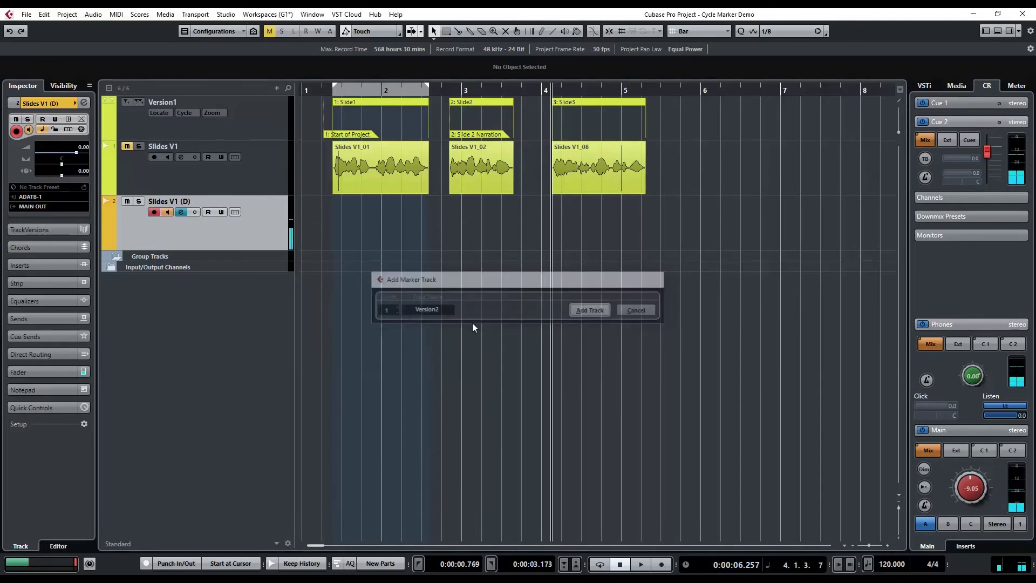
drag(281, 272, 273, 203)
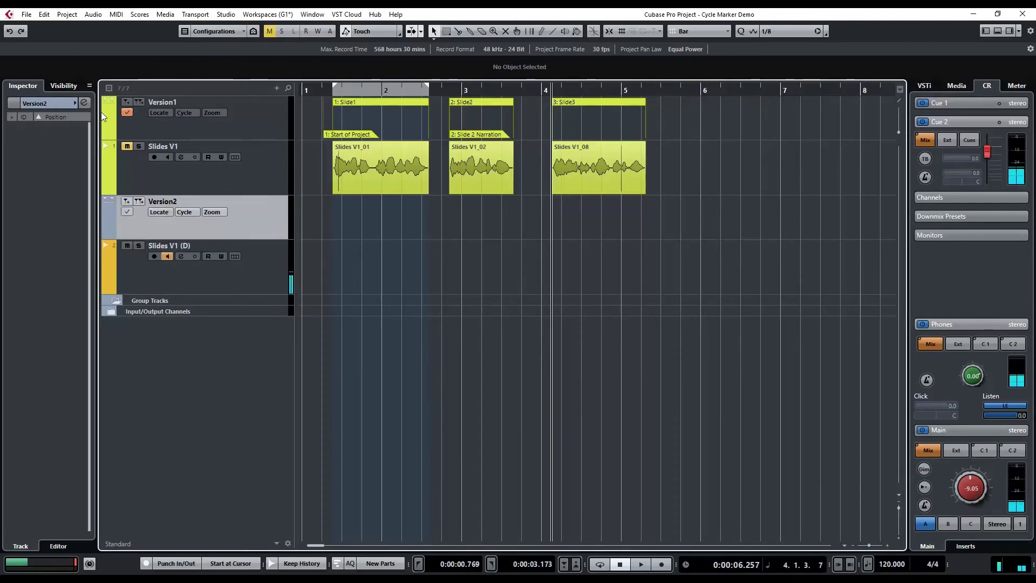
click(75, 103)
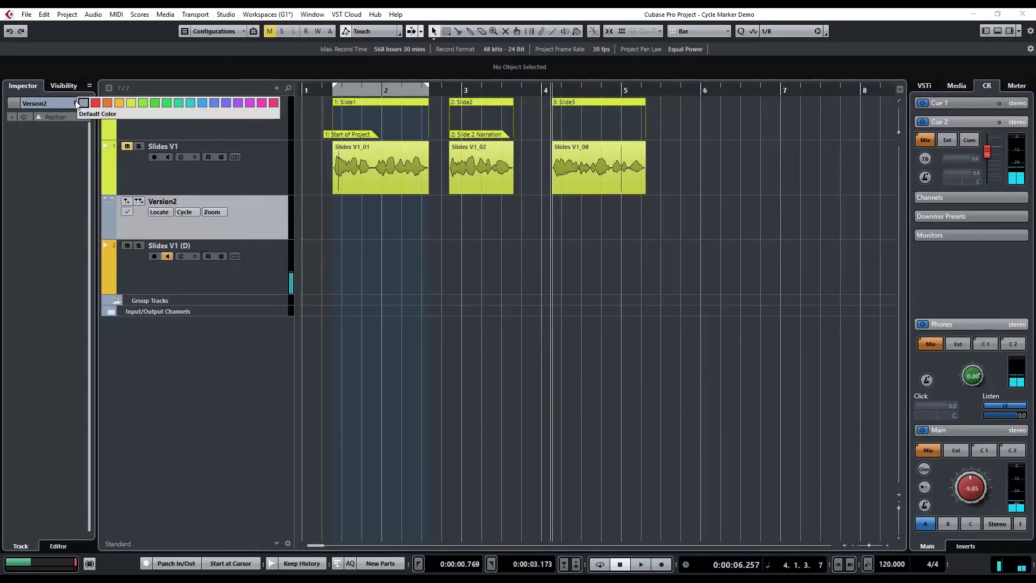
click(119, 105)
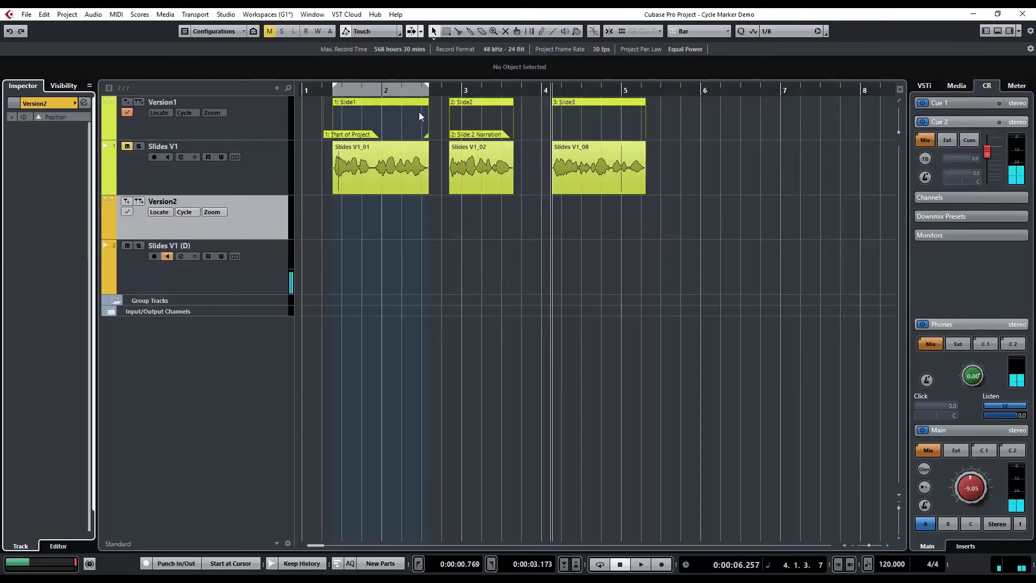
- Record a narration clip on the Slides V1 (D) track, starting from about 2.4.4.71
click(456, 90)
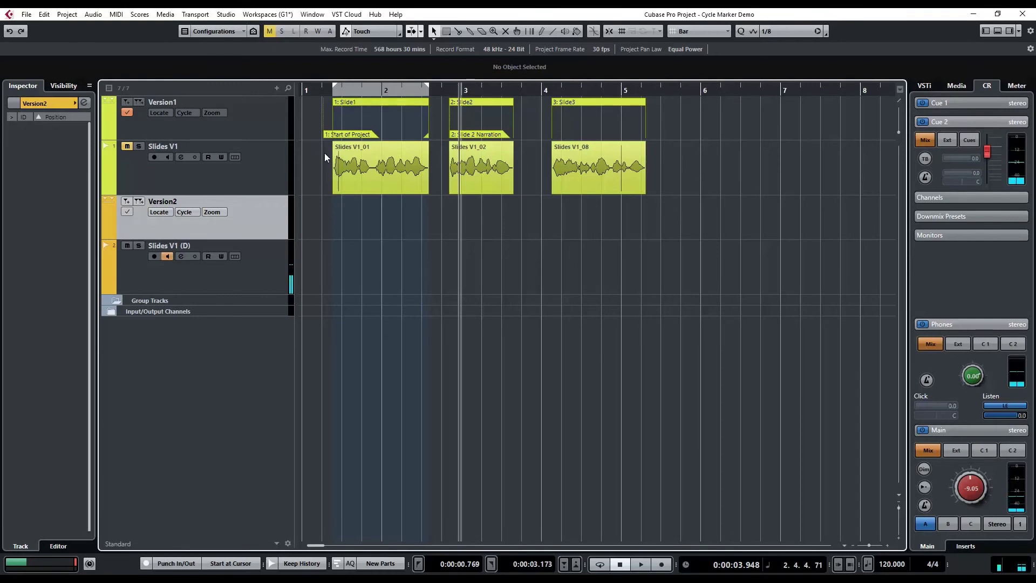
click(152, 264)
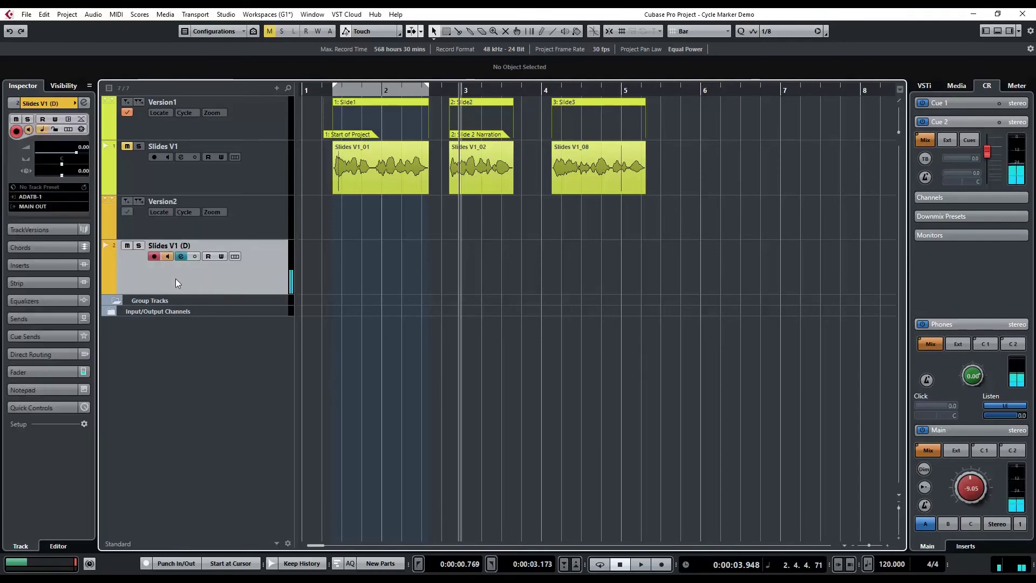
key(KP_Multiply)
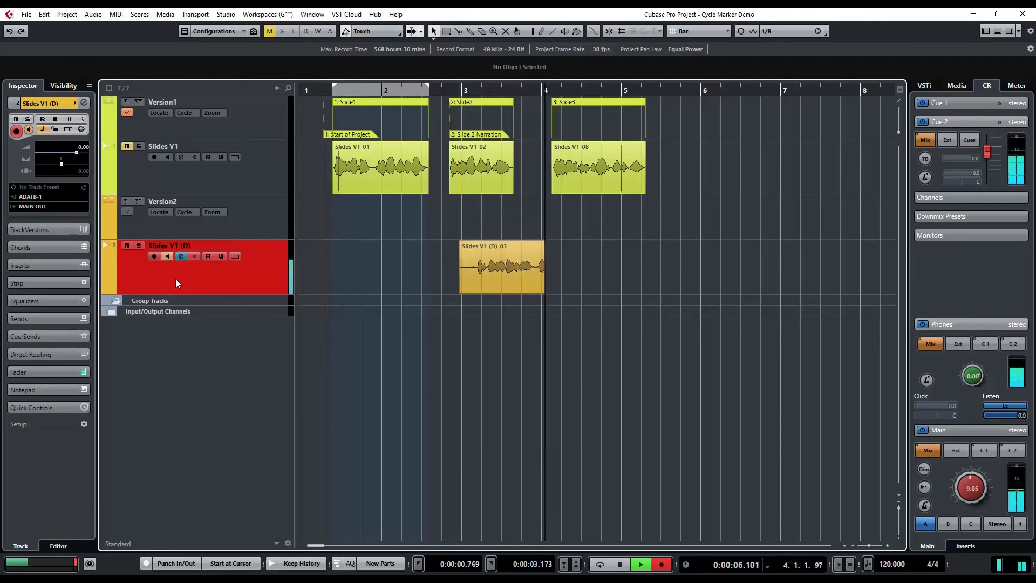
key(KP_Multiply)
key(space)
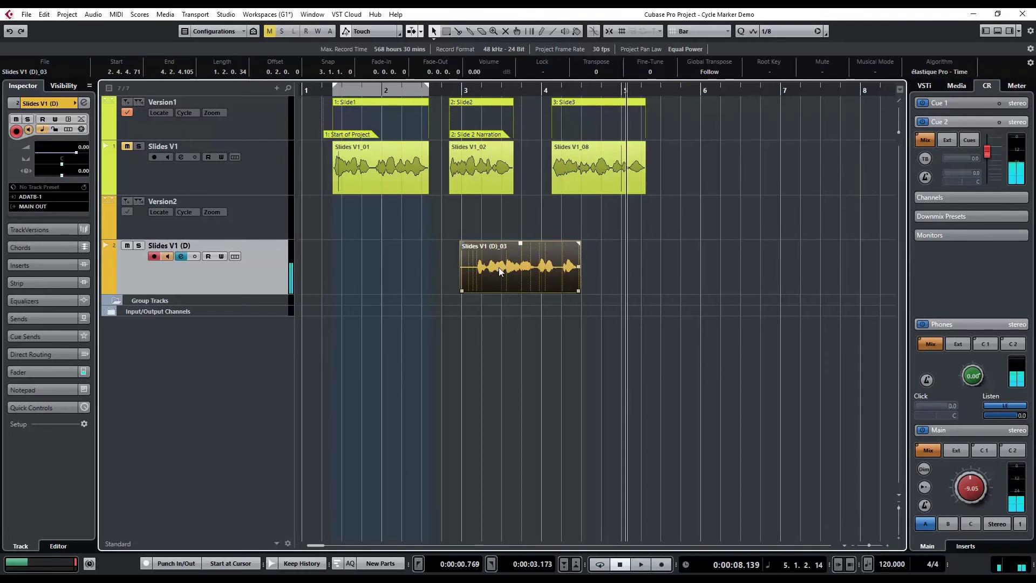
- Trim the recorded clip in the lower-zone sample editor to start at 3.1.3.84 and end at 4.2.4.14, and close the editor
key(ctrl+alt+e)
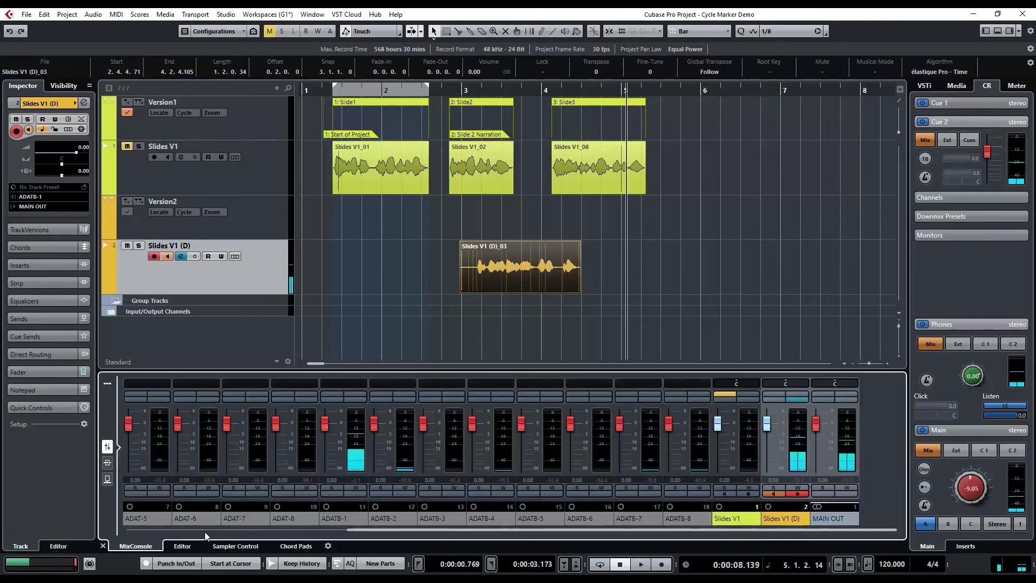
click(186, 546)
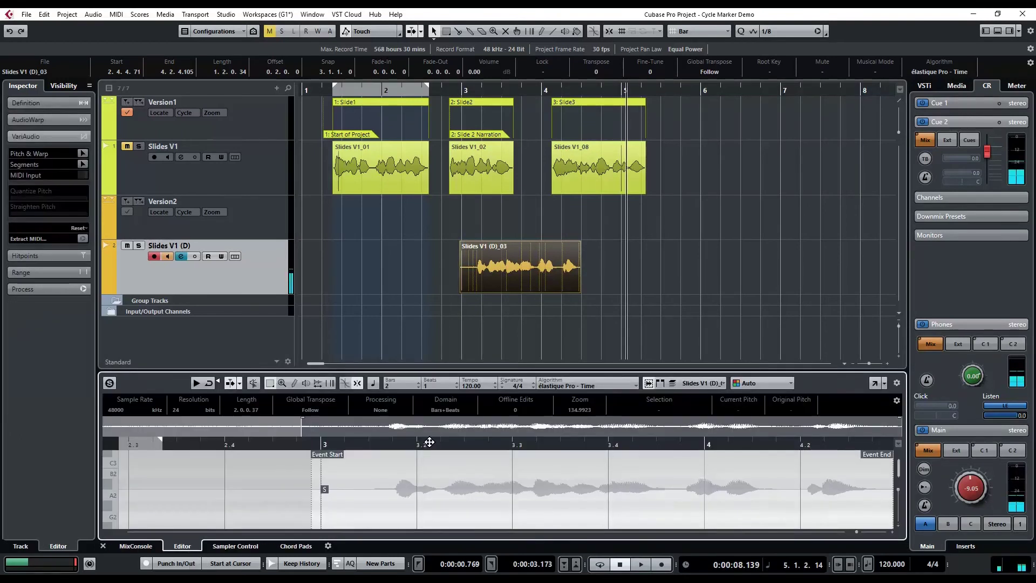
drag(335, 460, 413, 463)
key(shift+e)
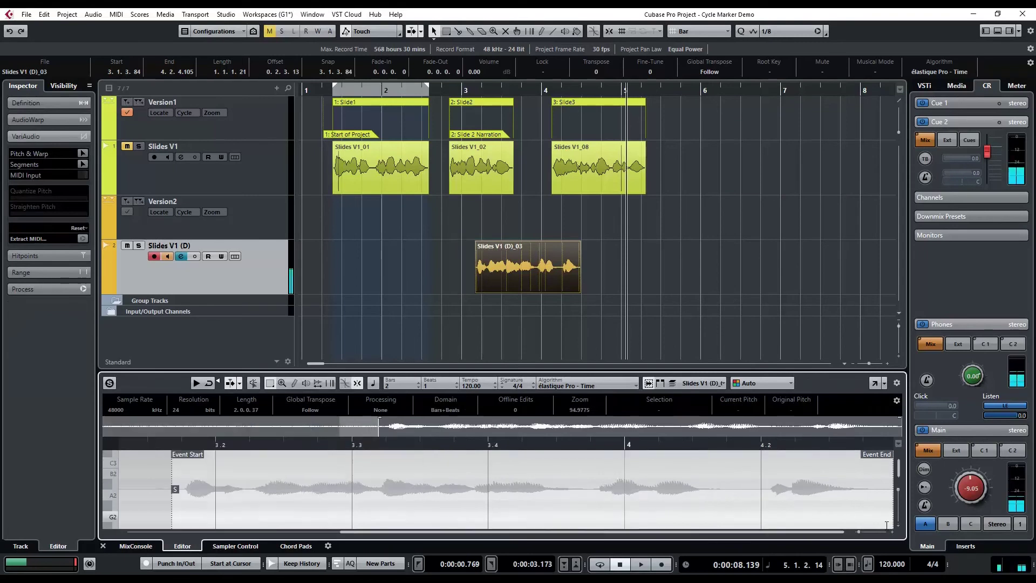
drag(882, 458, 858, 459)
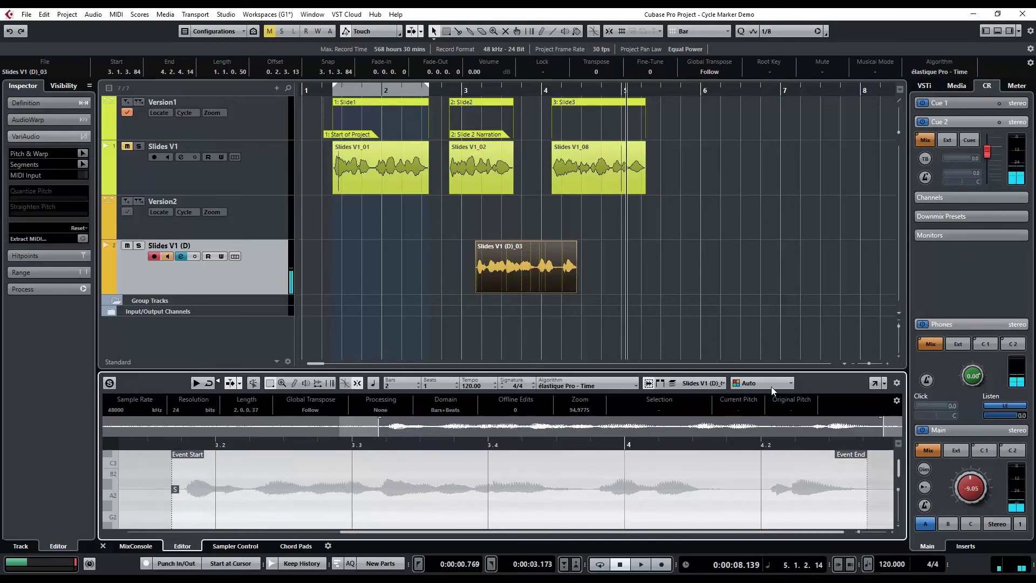
key(ctrl+e)
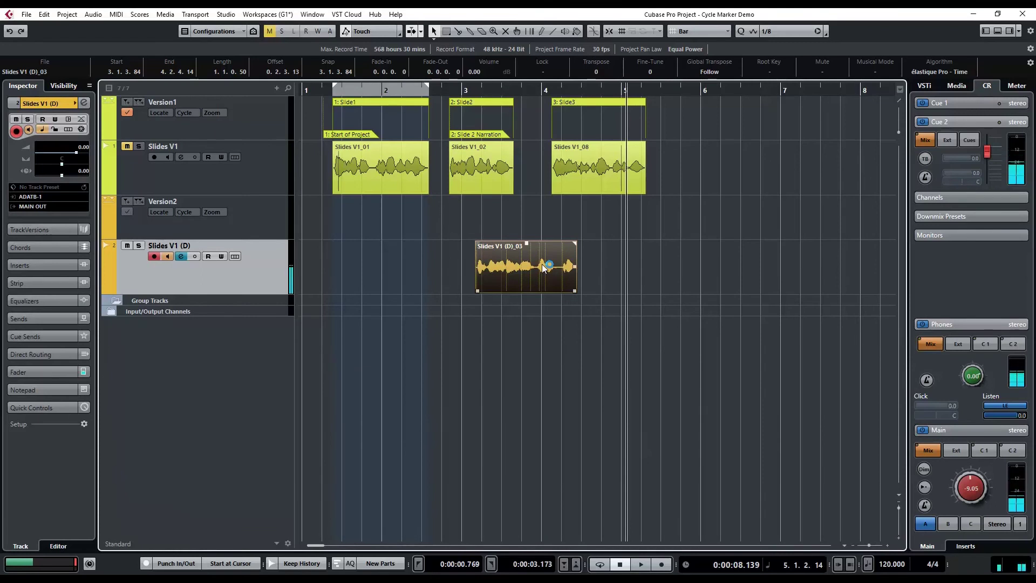
- Set the locators to the recorded clip and add a cycle marker there on the Version2 track, with the description V2-Slide2
key(p)
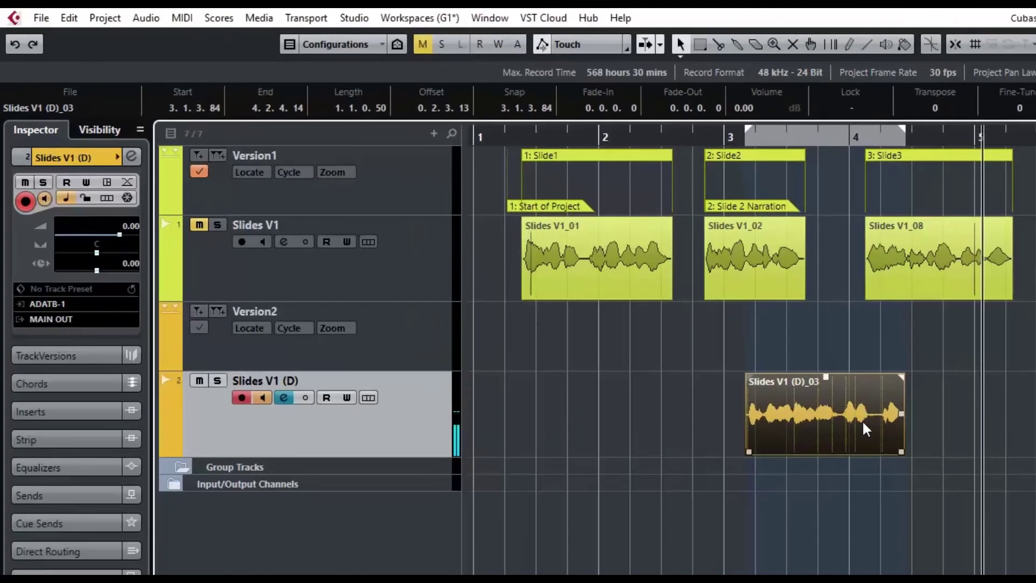
click(222, 311)
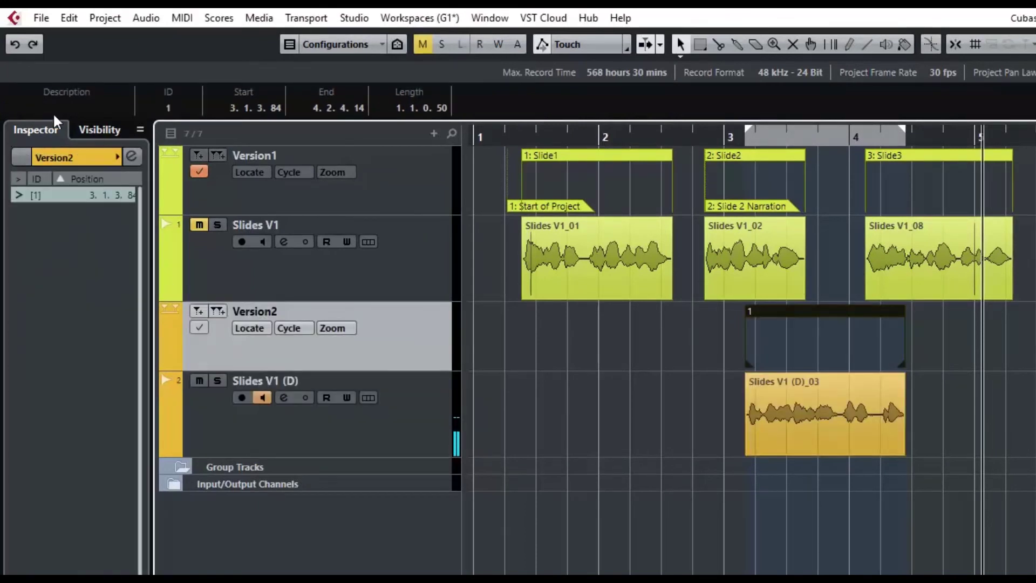
click(66, 107)
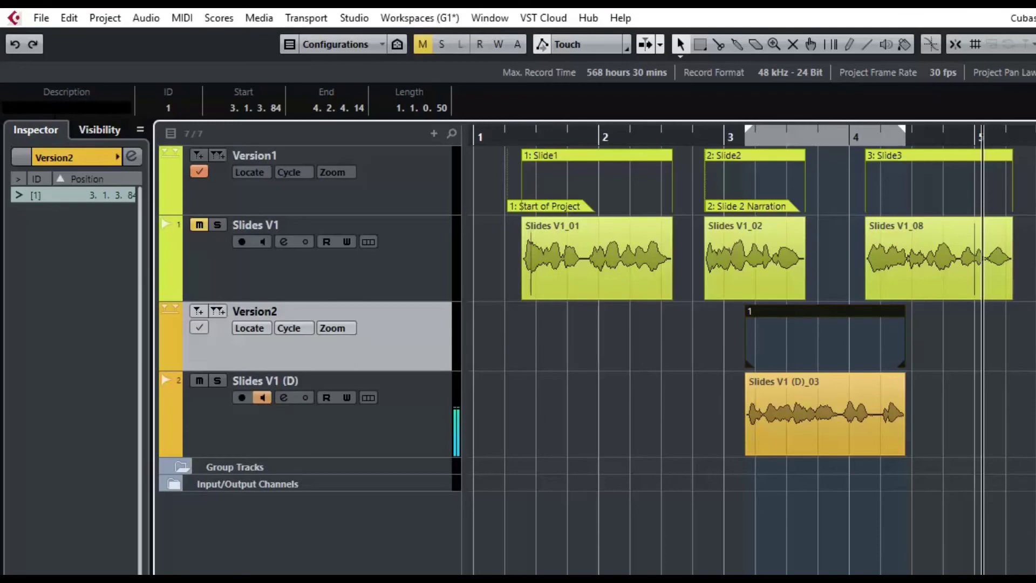
text(V2-Slide2)
key(Return)
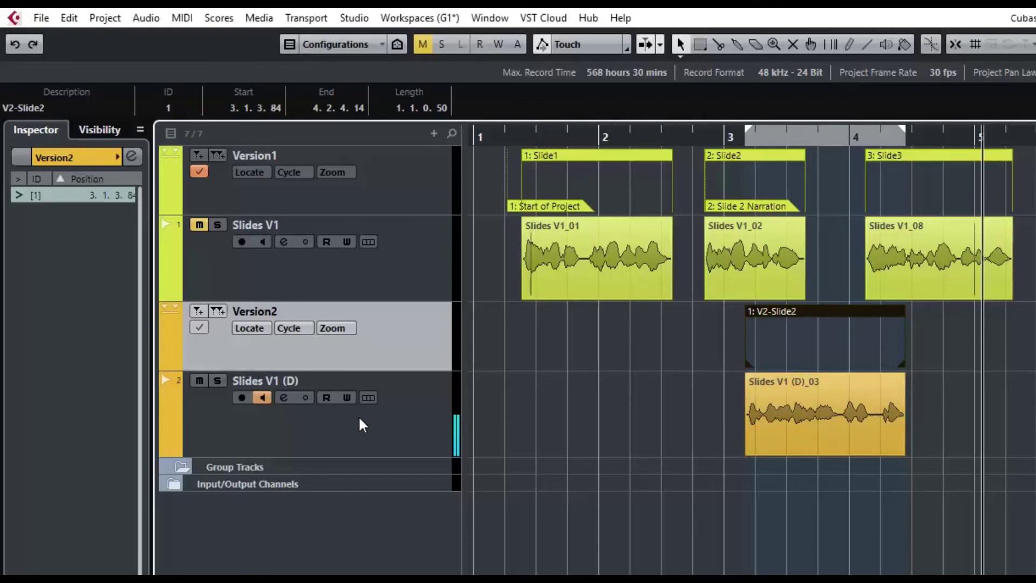
- Locate the project cursor to the Slide 2 Narration marker and then to the Slide1 marker from the Version1 marker track
click(264, 414)
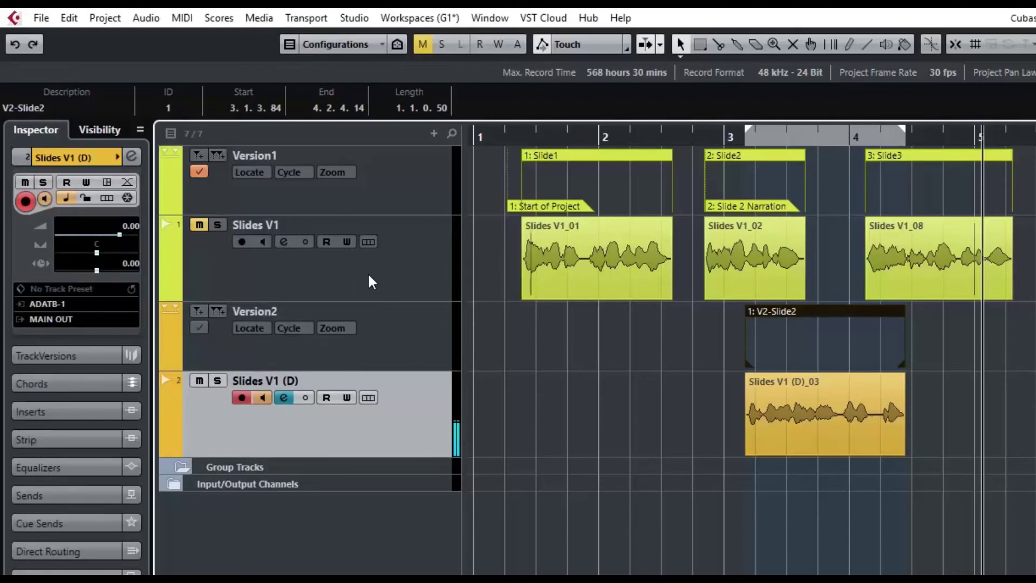
click(395, 185)
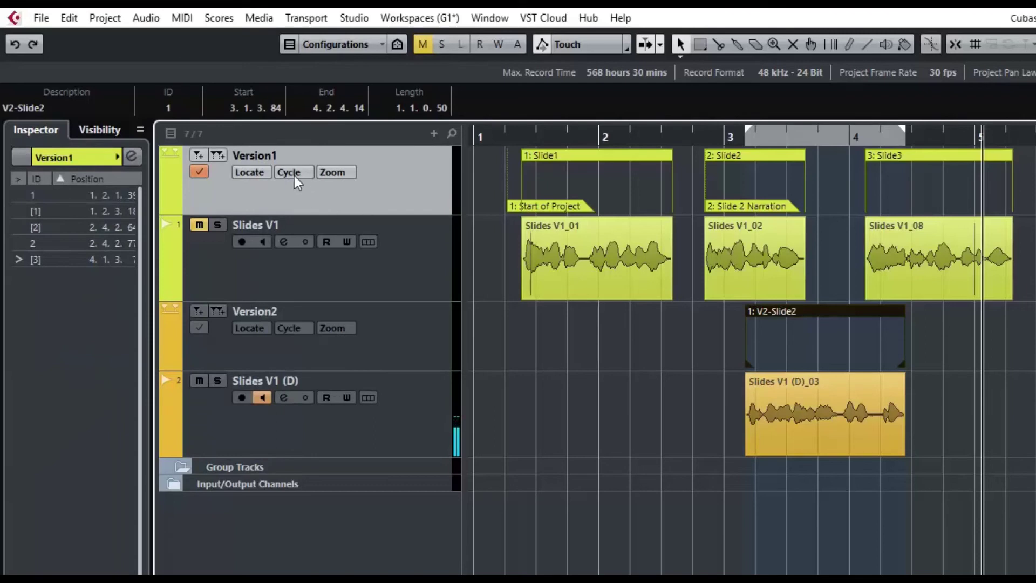
click(257, 173)
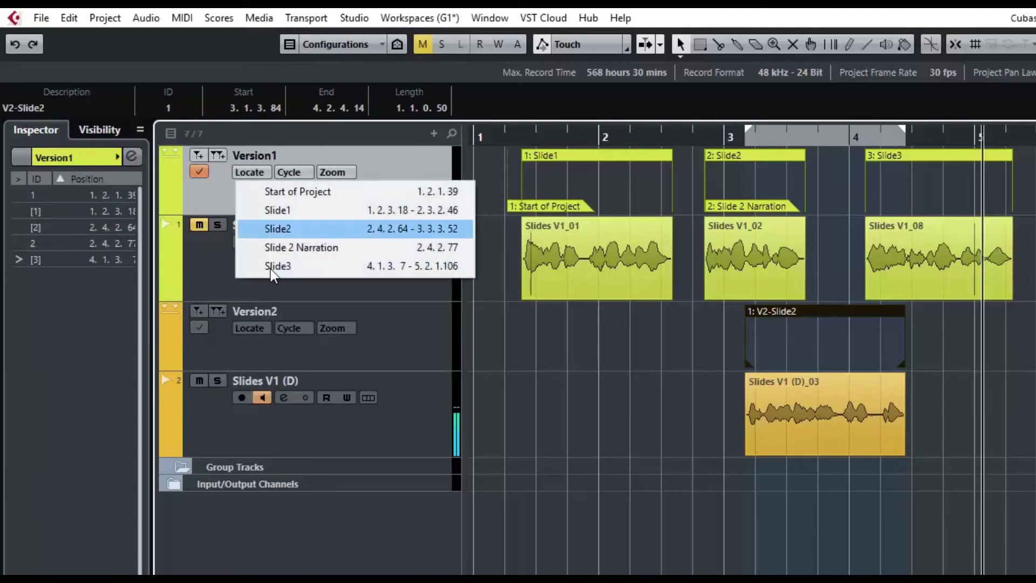
click(274, 251)
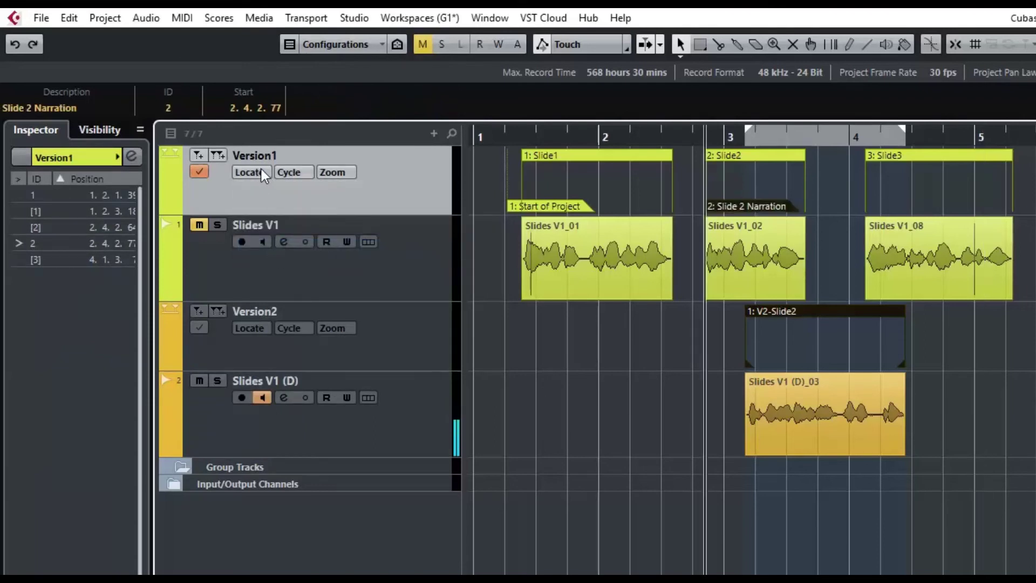
click(262, 171)
click(269, 212)
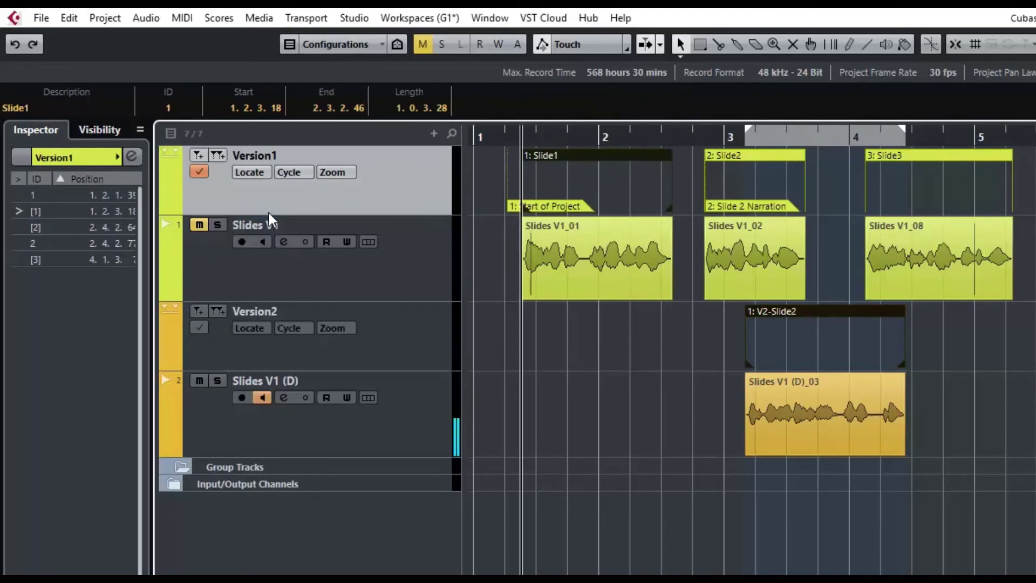
- Set the locators from Version1's cycle markers in turn: Slide2, Slide3, Slide1 and Slide2 again
click(294, 172)
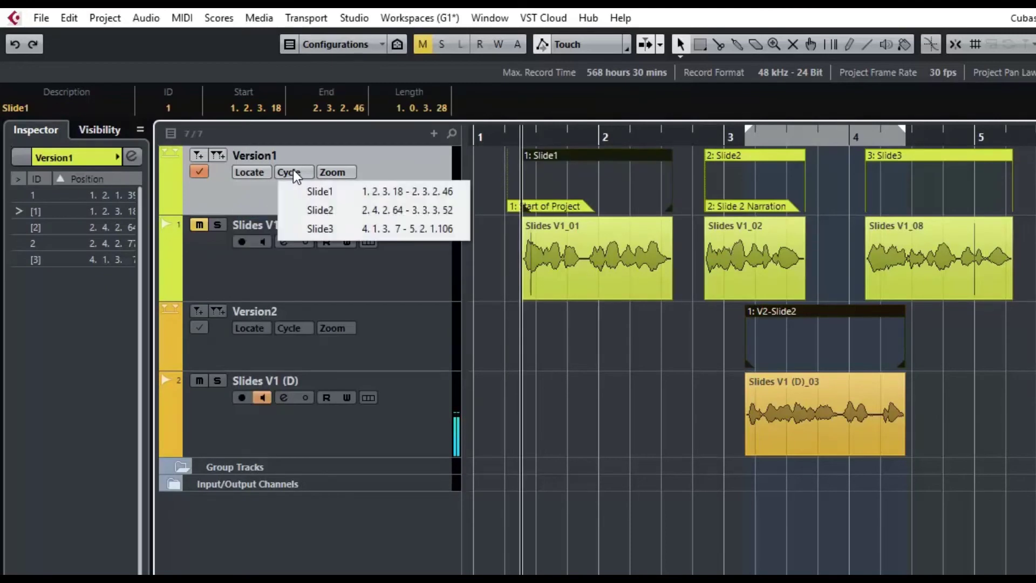
click(318, 209)
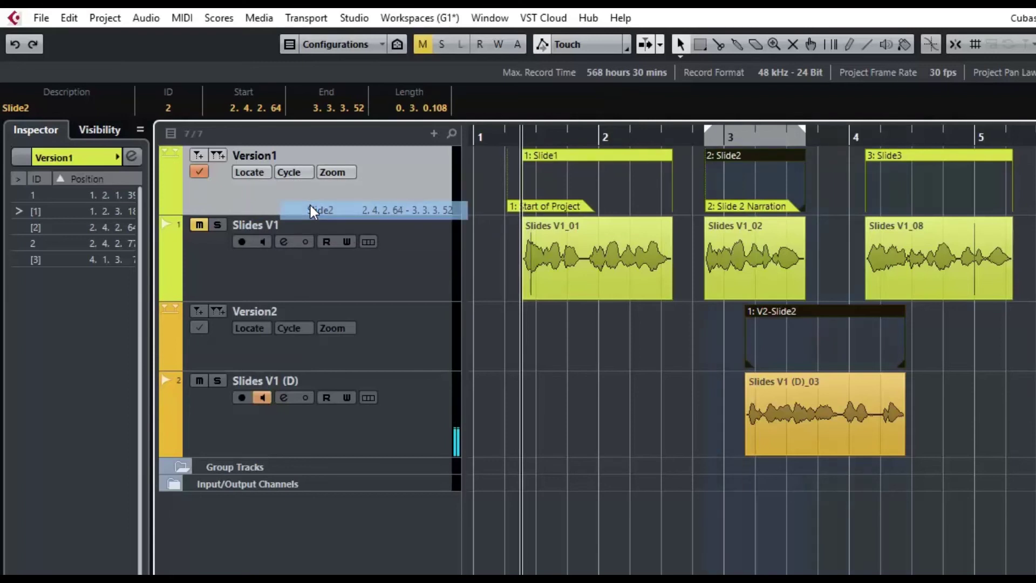
click(289, 171)
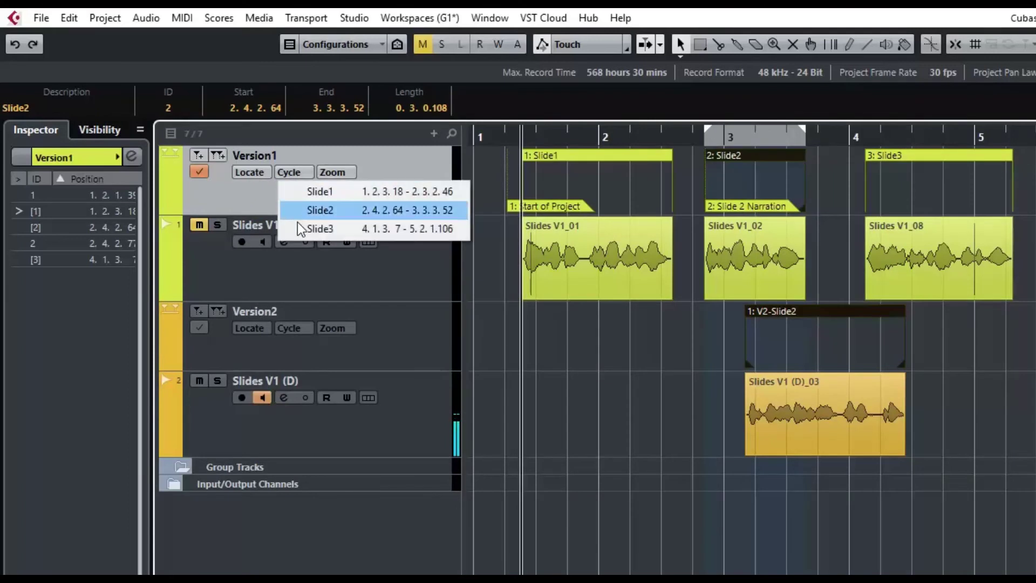
click(303, 227)
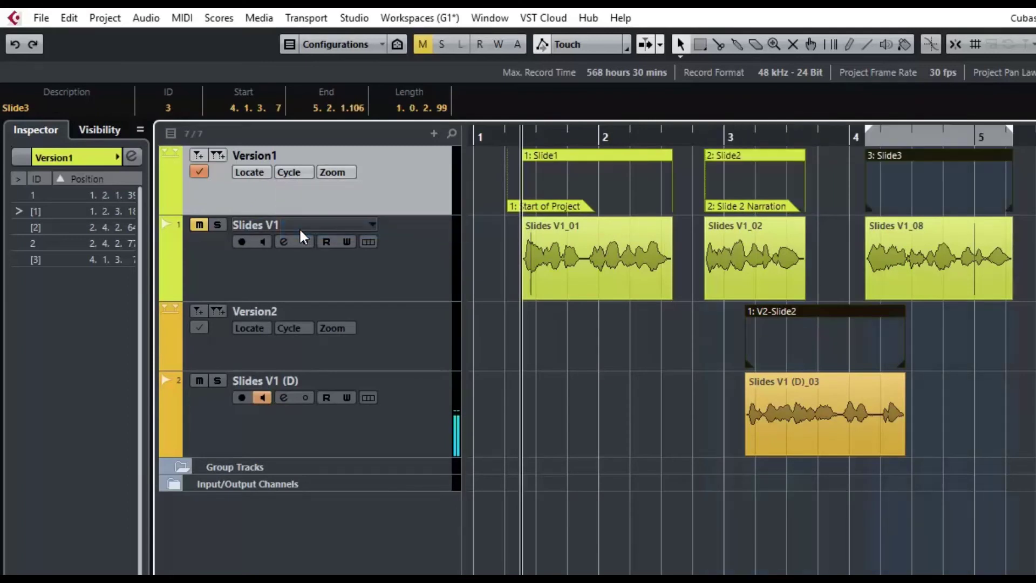
click(289, 171)
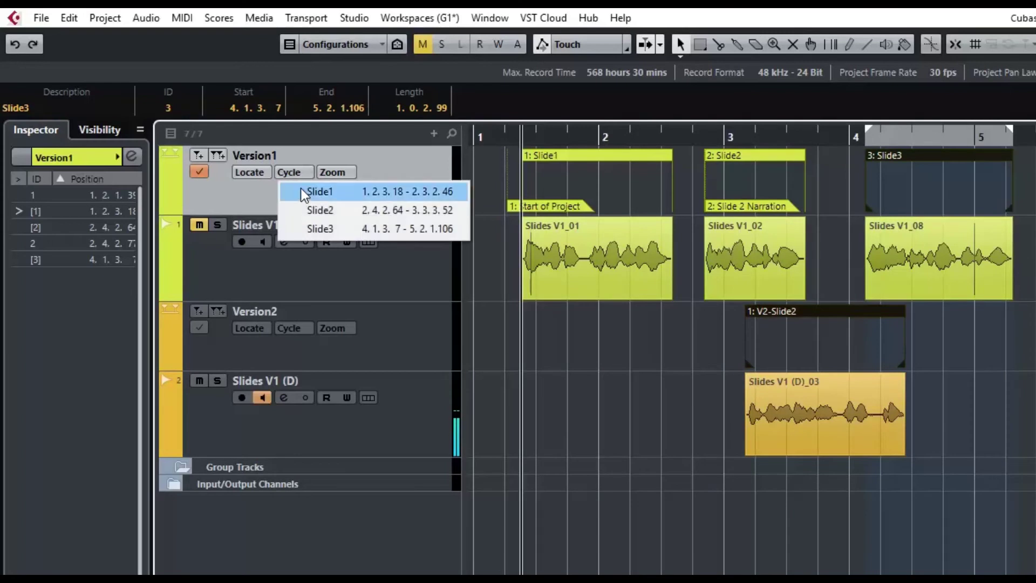
click(303, 194)
click(296, 171)
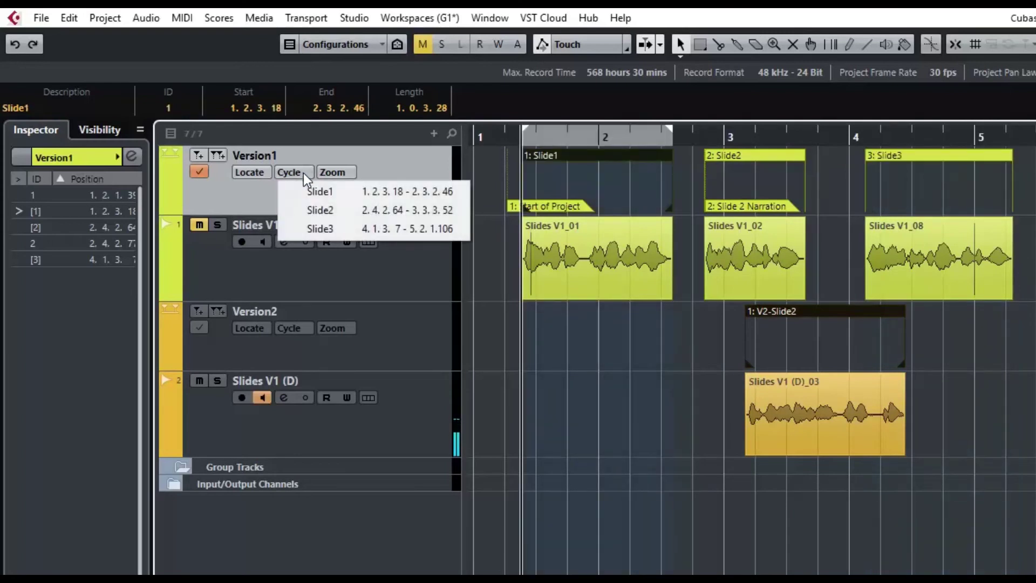
click(312, 210)
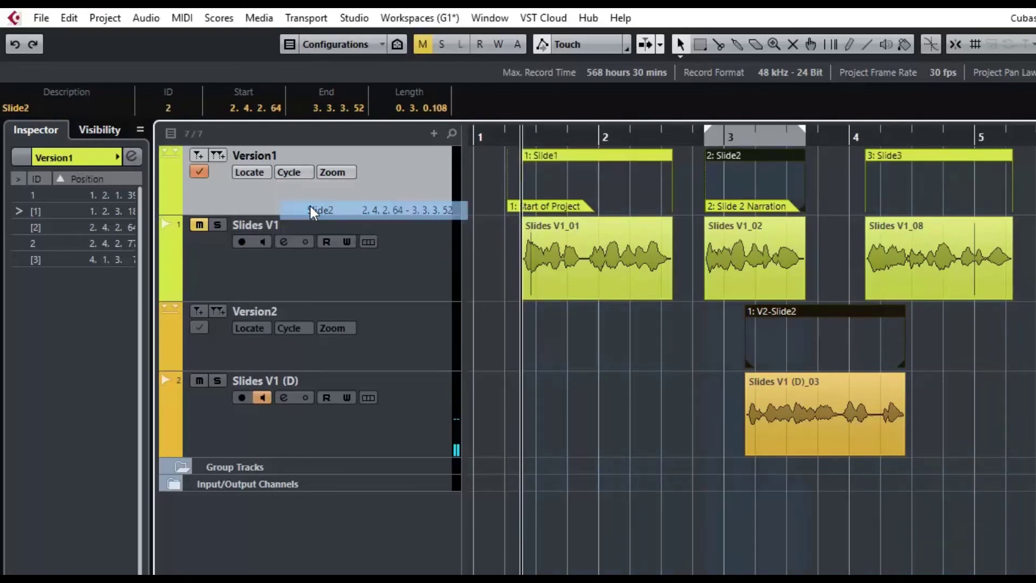
click(296, 172)
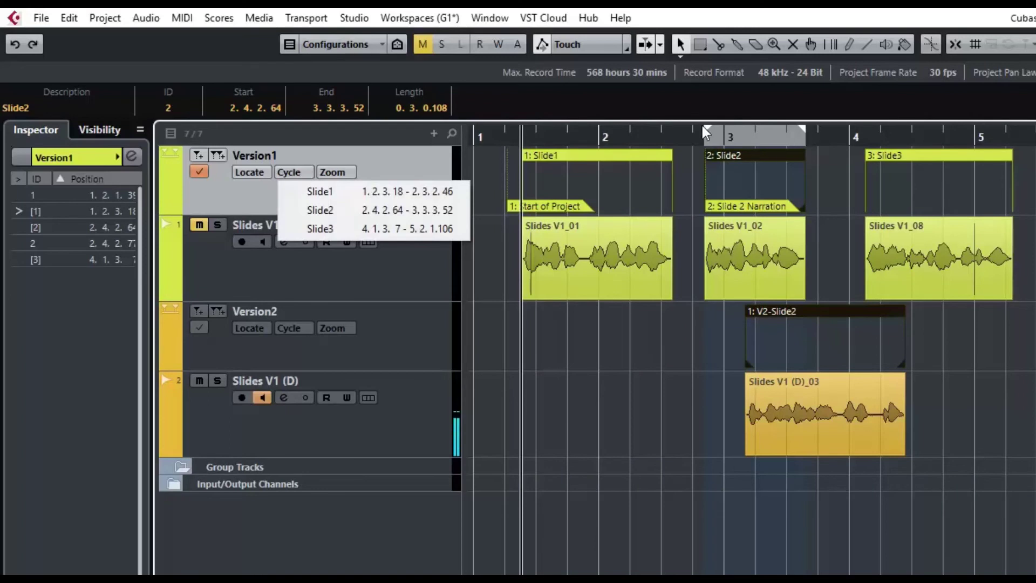
click(495, 118)
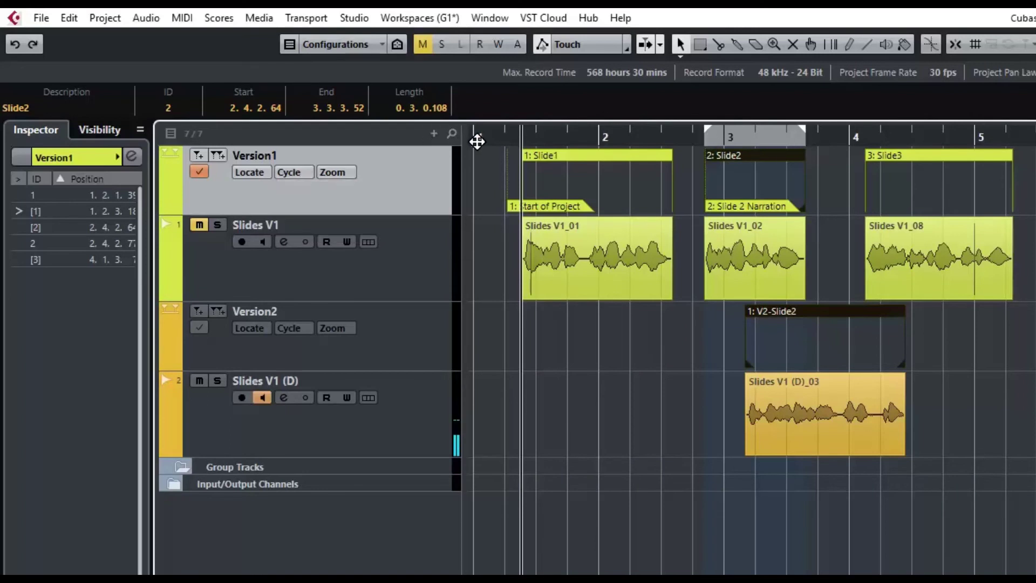
- Move the locators away to the project start, recall the Slide3 cycle range from Version1, and toggle cycle mode on and off
drag(707, 135, 439, 139)
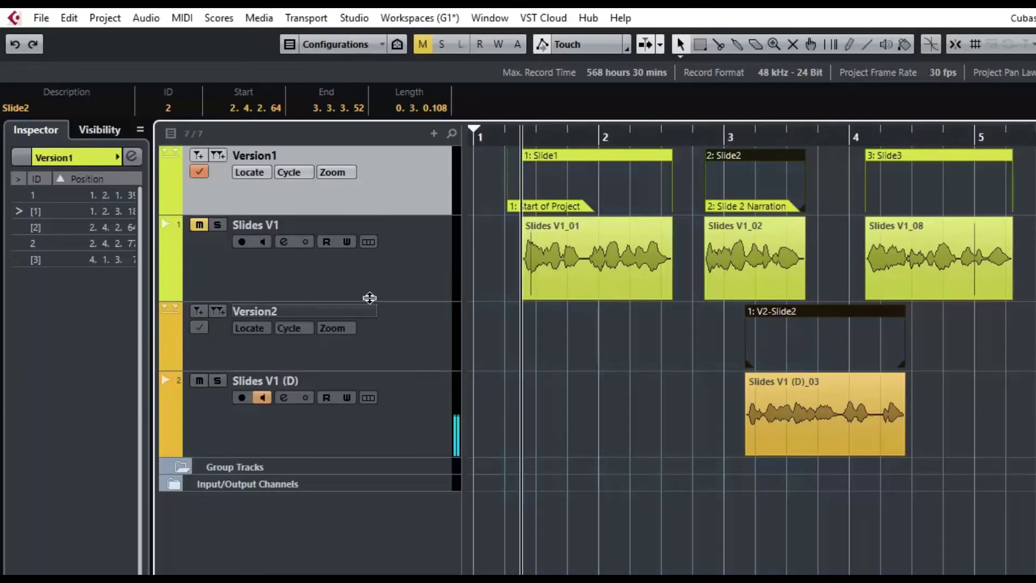
click(297, 173)
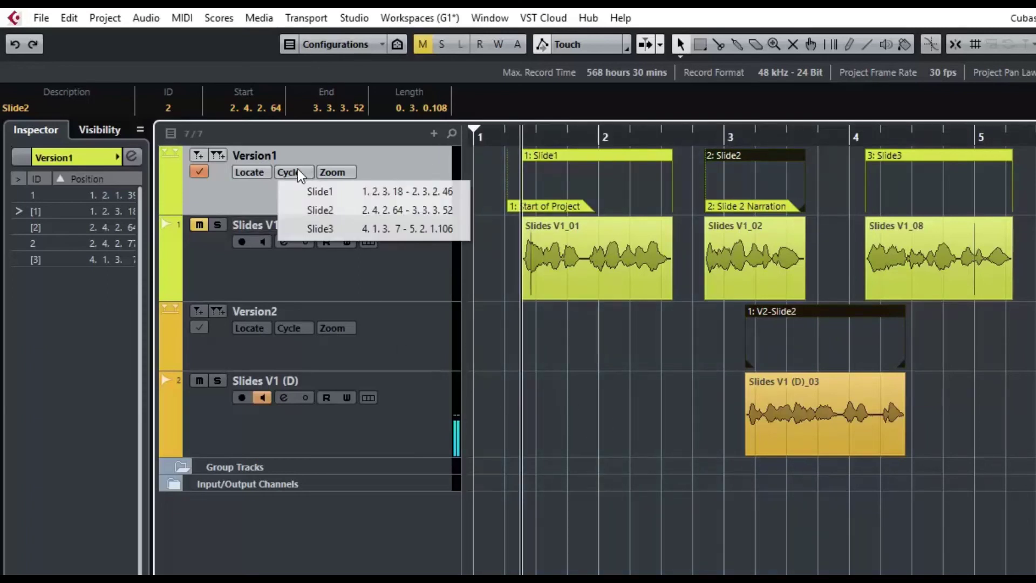
click(320, 228)
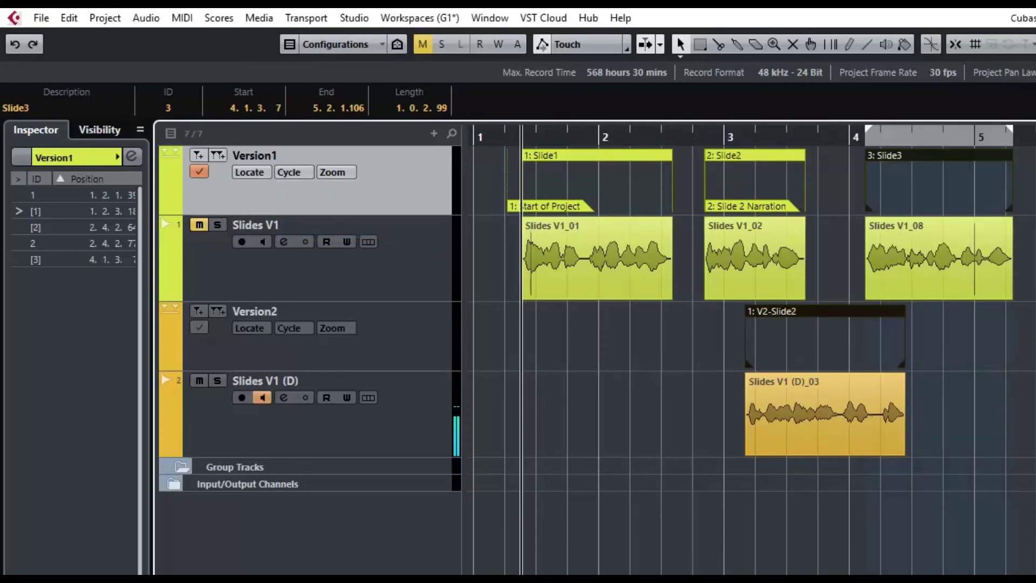
key(/)
key(/)
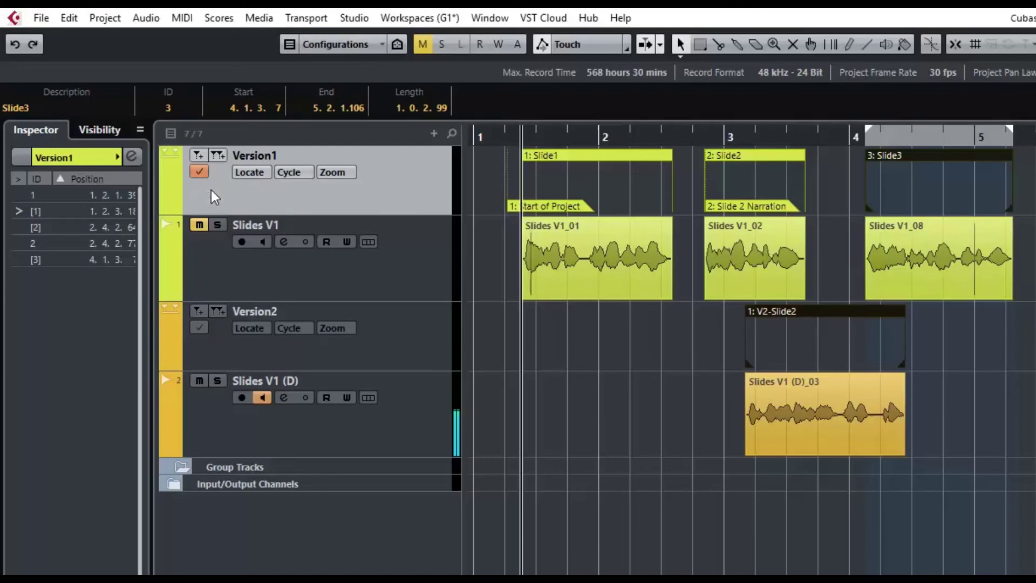
- Make Version2 the active marker track, set the locators to its V2-Slide2 cycle marker, and toggle cycle mode on and off
click(232, 360)
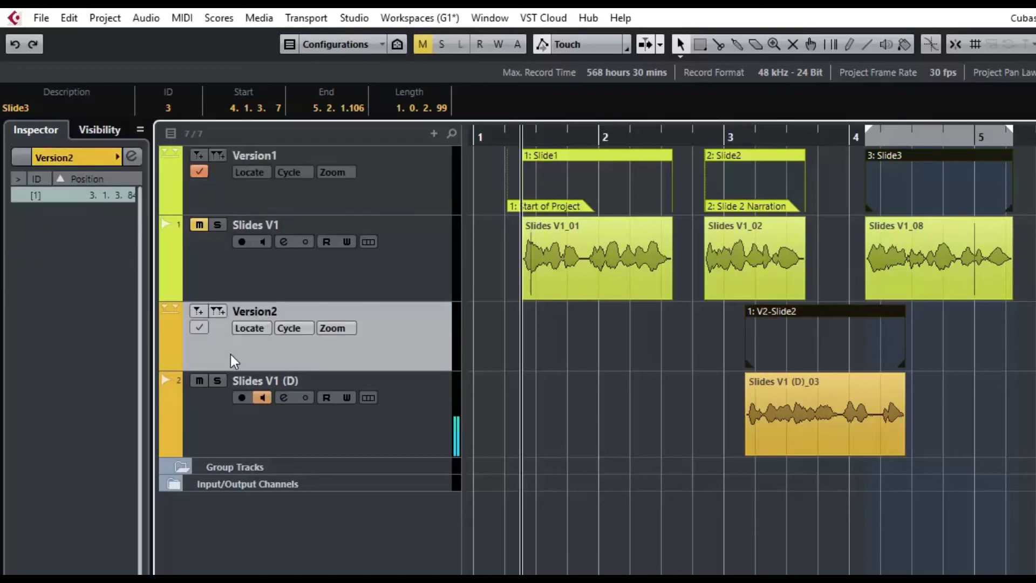
click(199, 330)
click(292, 328)
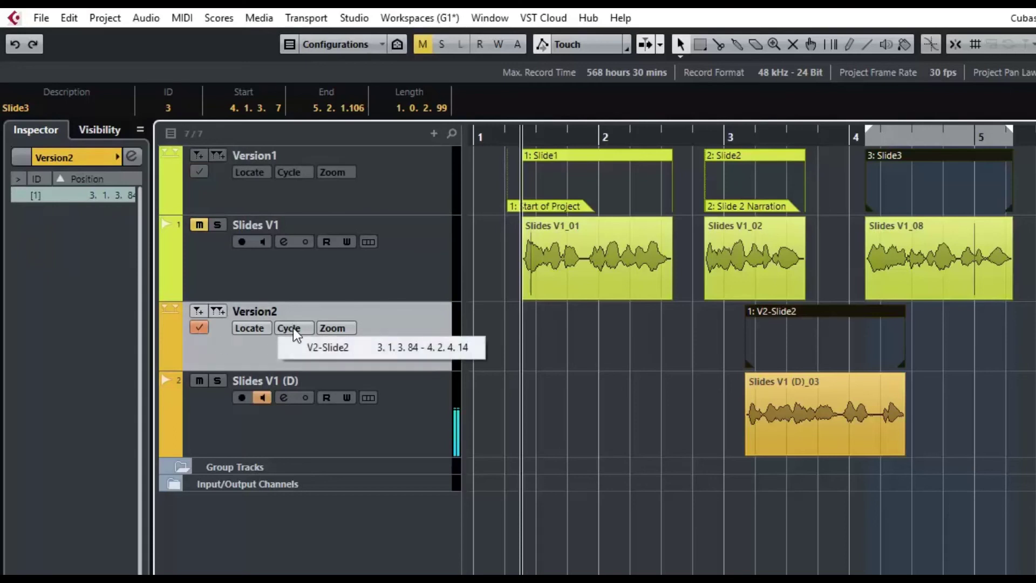
click(309, 351)
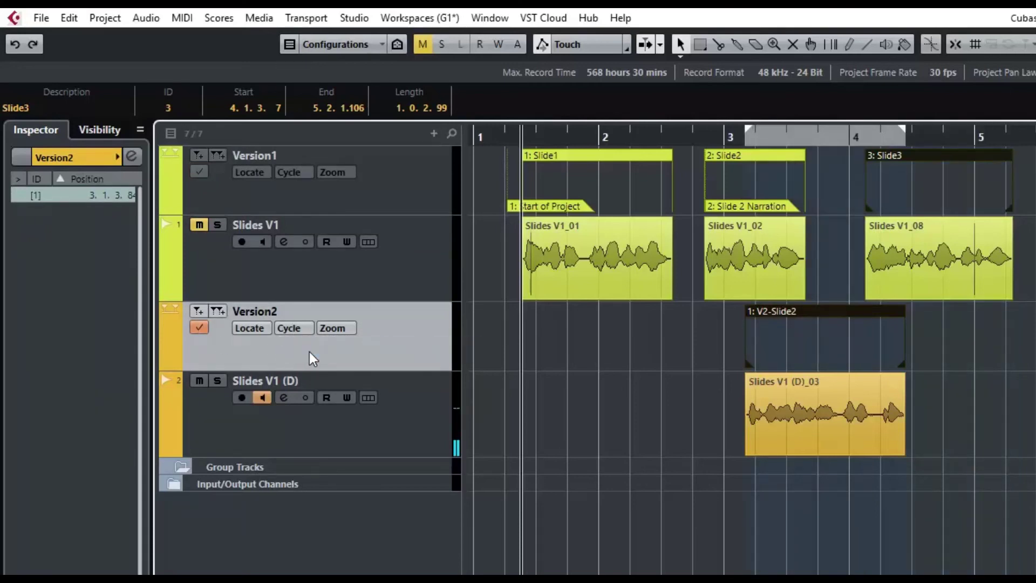
key(KP_Divide)
key(KP_Divide)
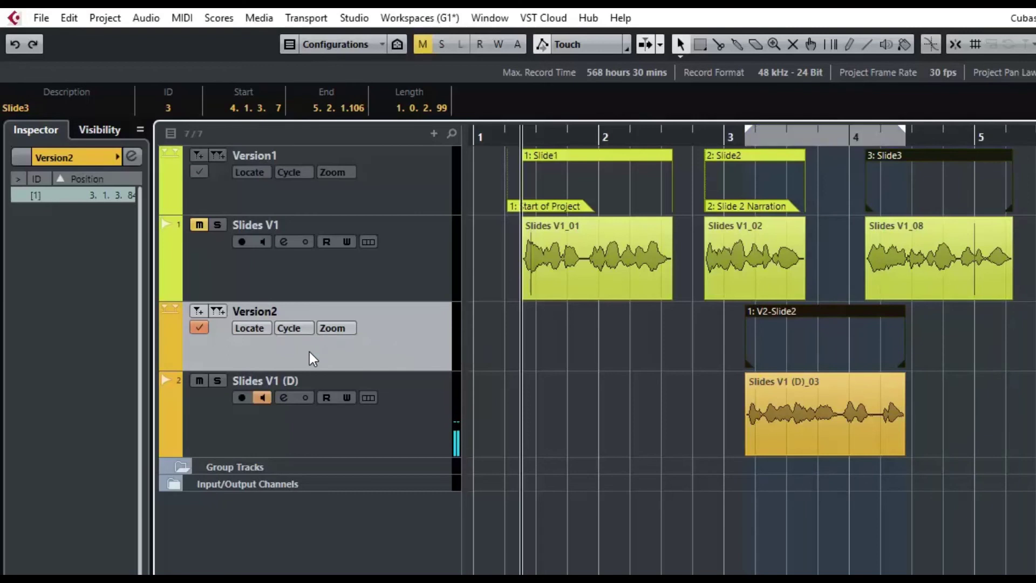
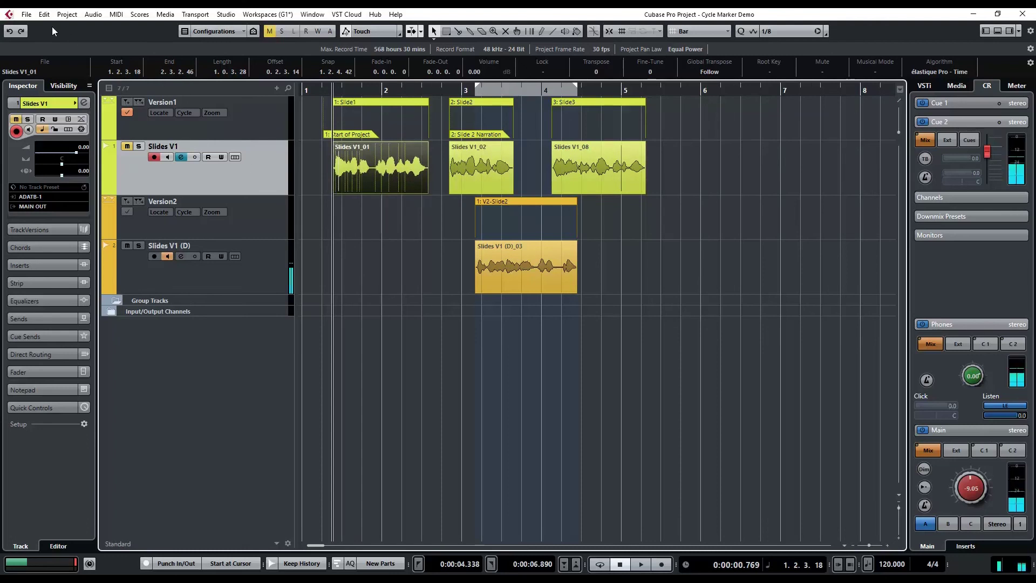
- Open the audio mixdown export with cycle marker export enabled and select the markers Slide1, Slide2 and Slide3
click(26, 15)
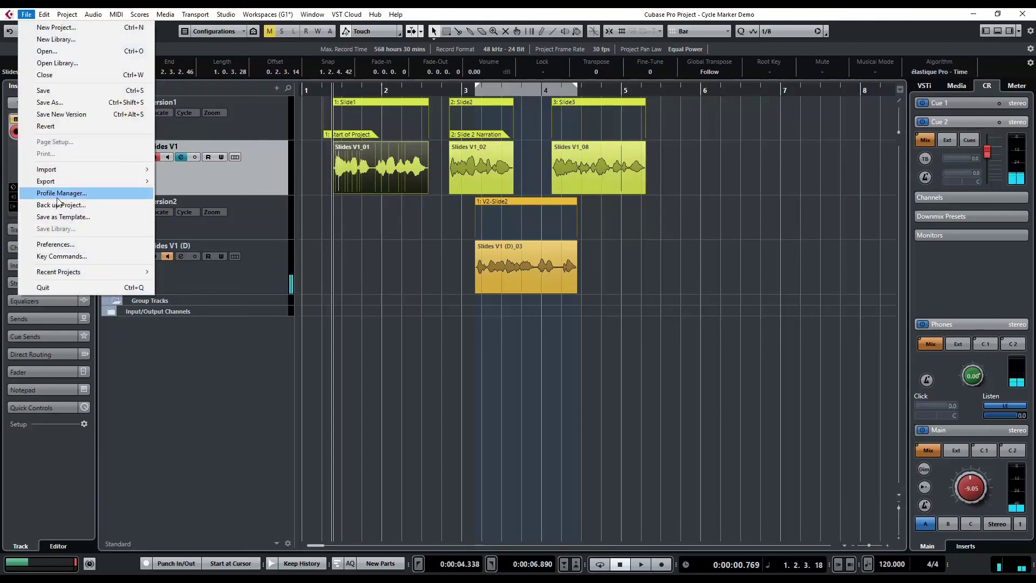
mouse_move(141, 184)
click(174, 183)
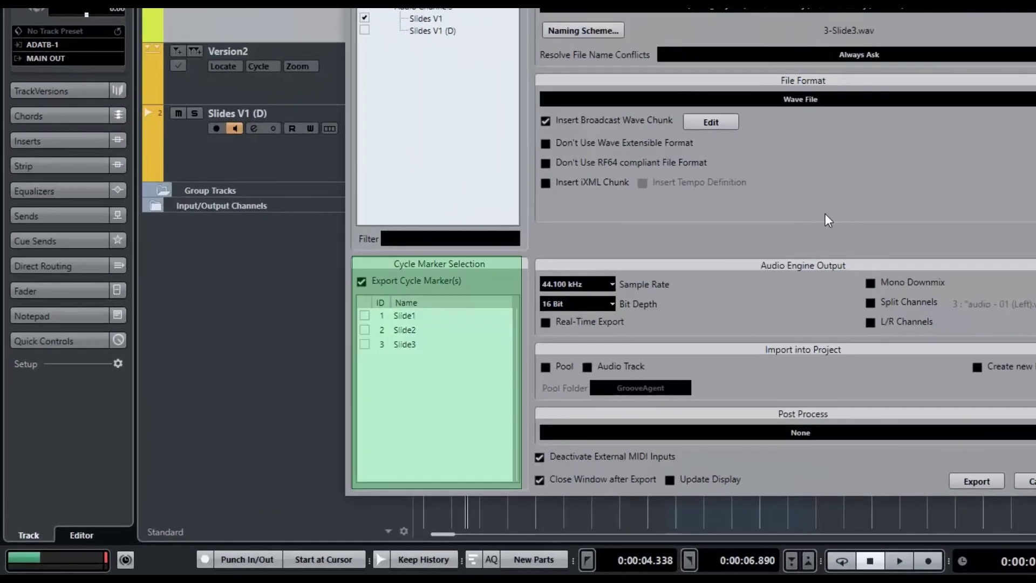
click(403, 280)
click(413, 281)
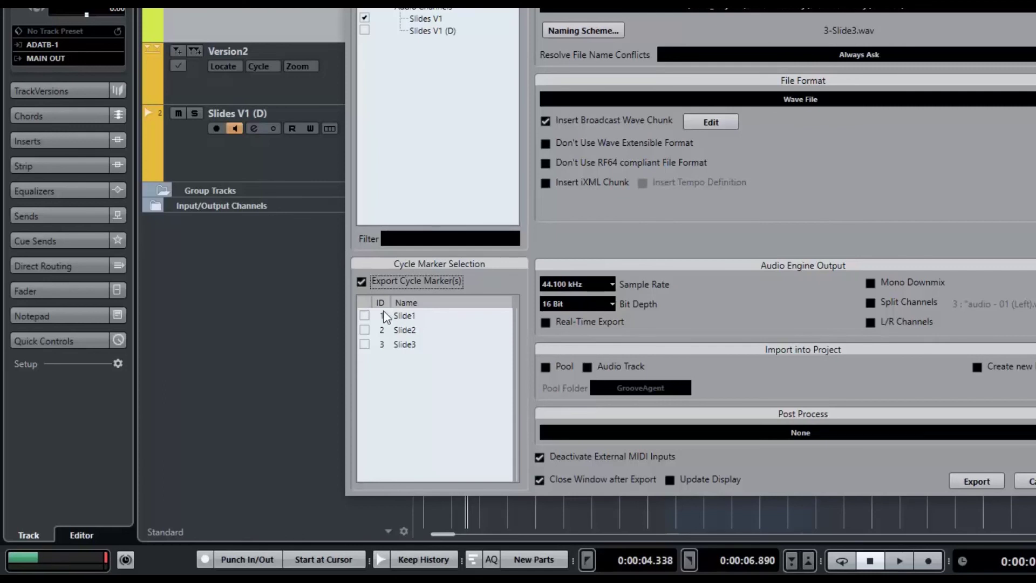
click(364, 317)
click(364, 330)
click(364, 344)
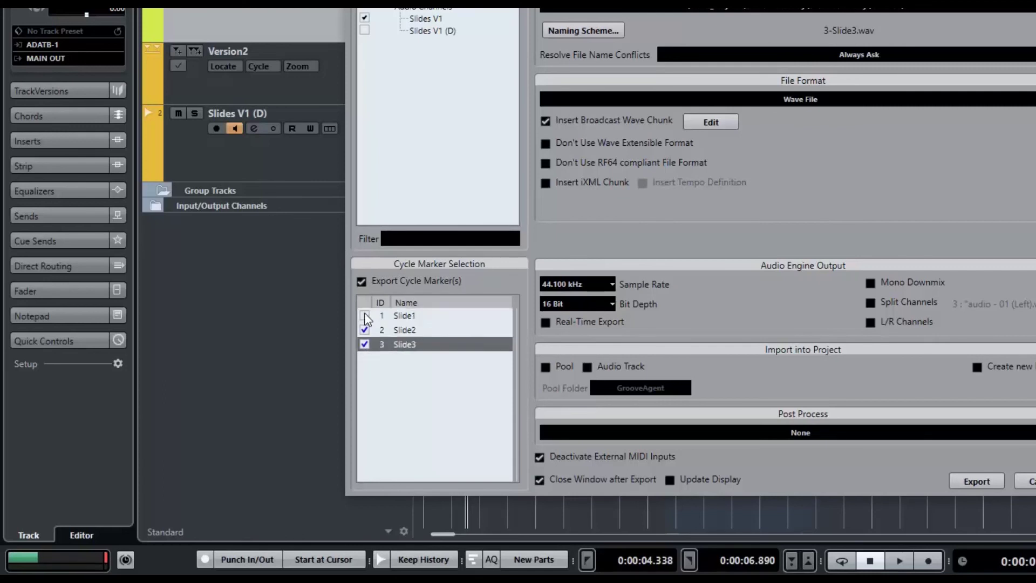
click(364, 315)
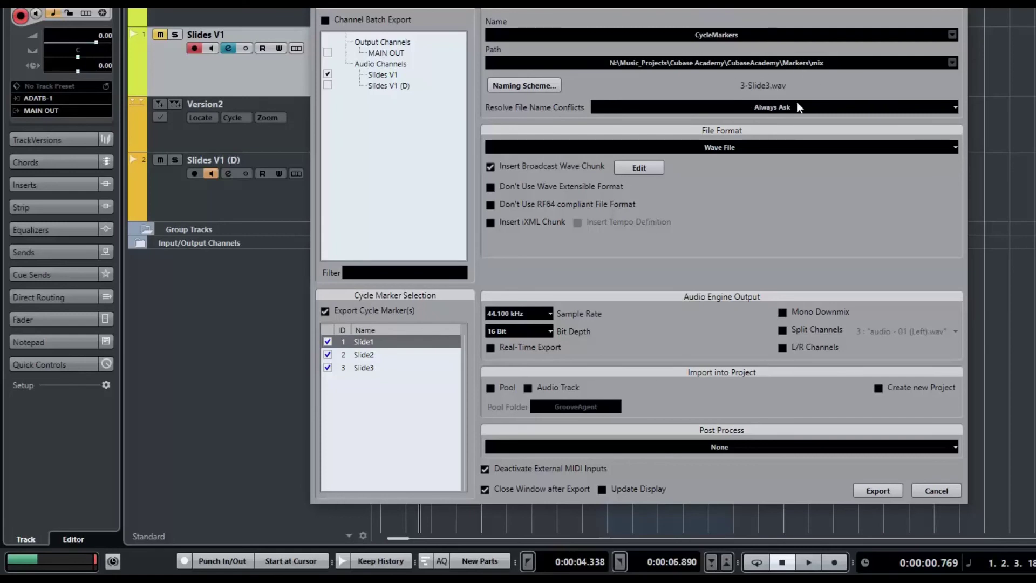
- Keep the cycle marker ID and name naming scheme, and export the three Slides V1 ranges, always overwriting existing files
click(543, 86)
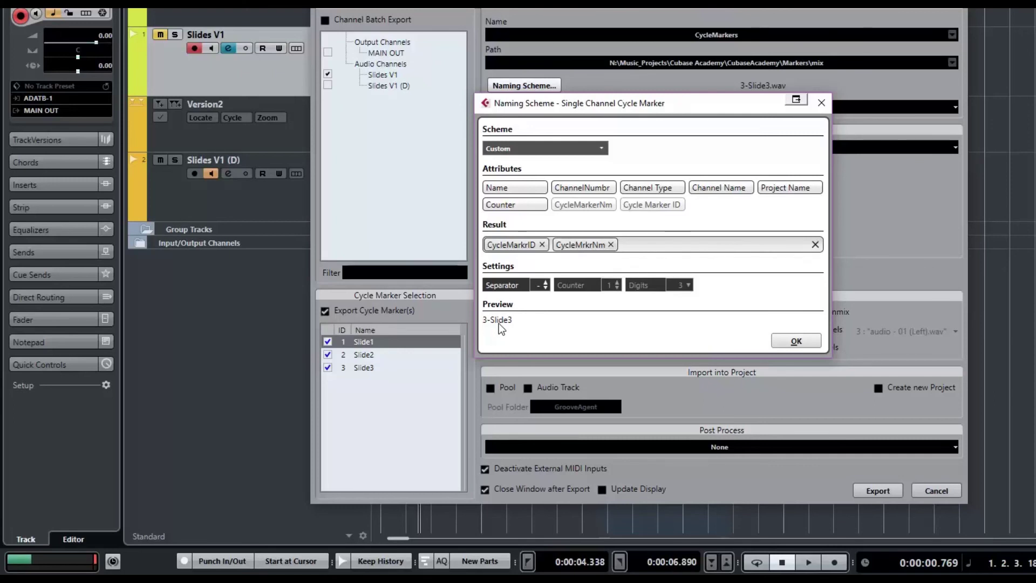
click(784, 344)
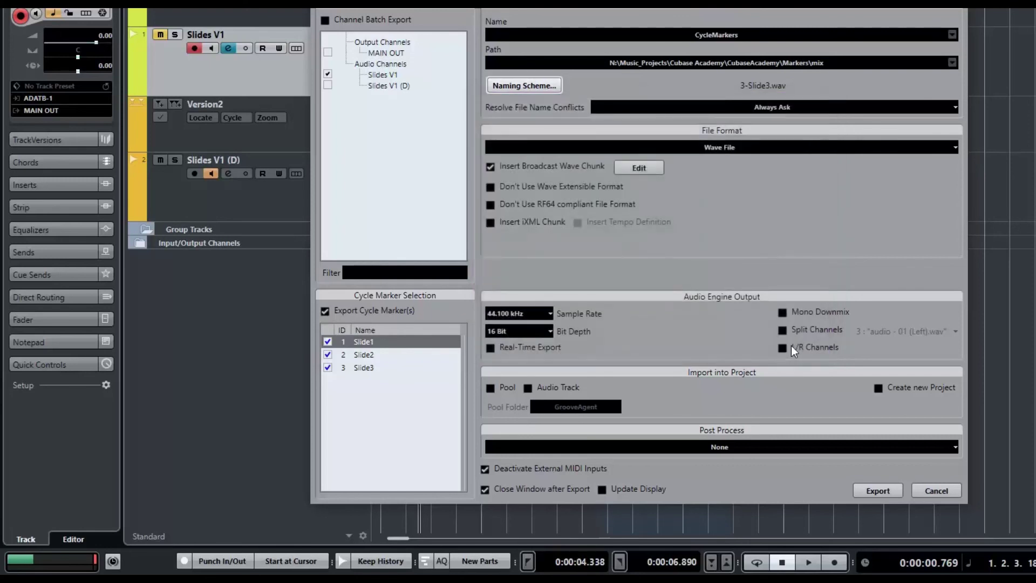
click(879, 490)
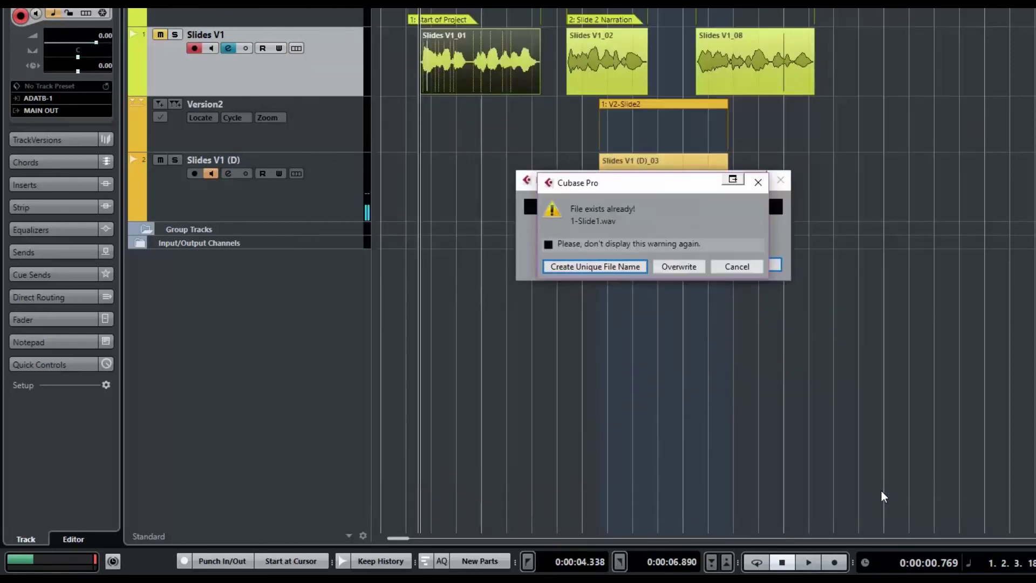
click(642, 267)
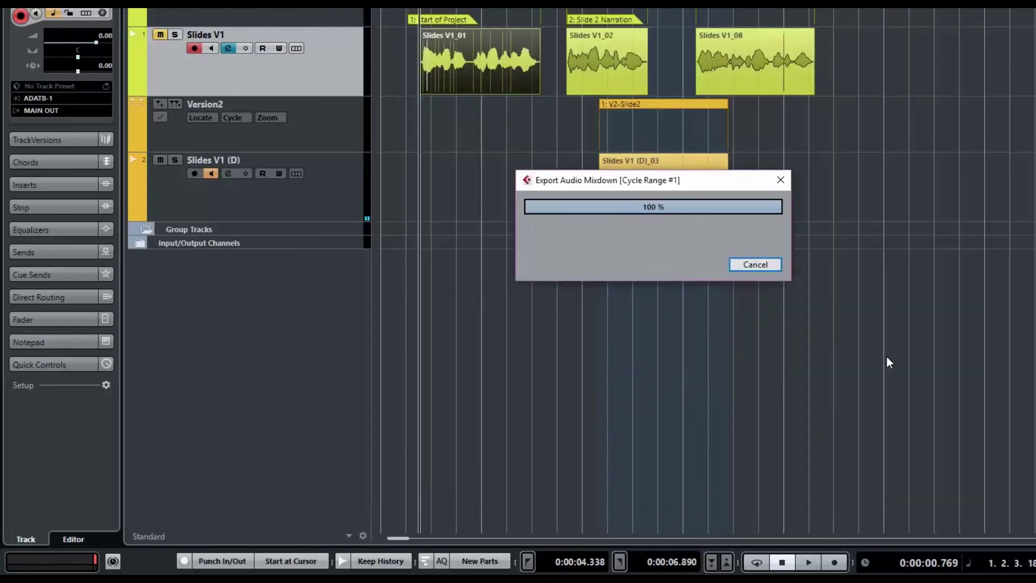
click(548, 243)
click(675, 265)
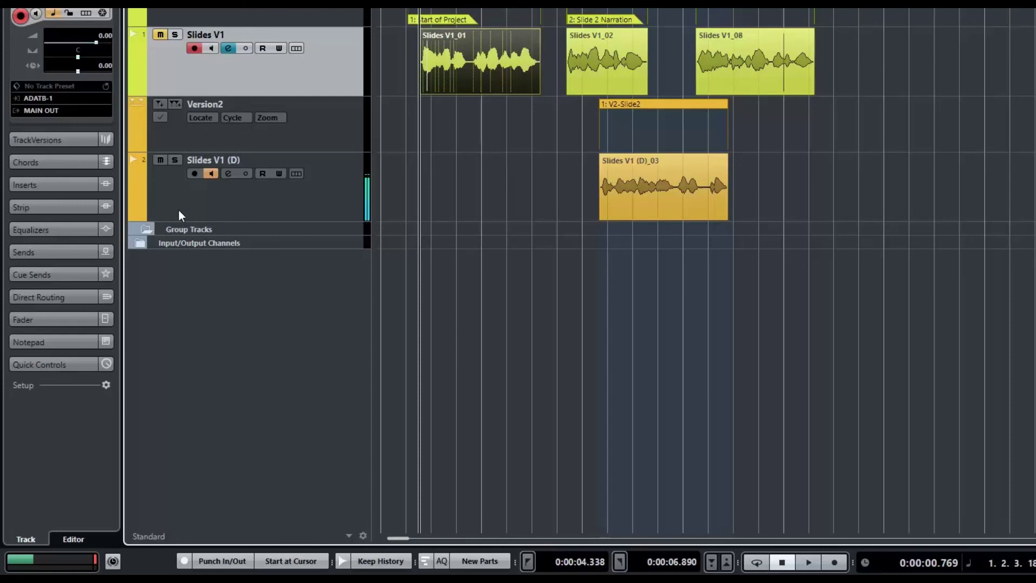
- Activate the Version2 marker track and export its V2-Slide2 cycle marker as a wave file
click(159, 118)
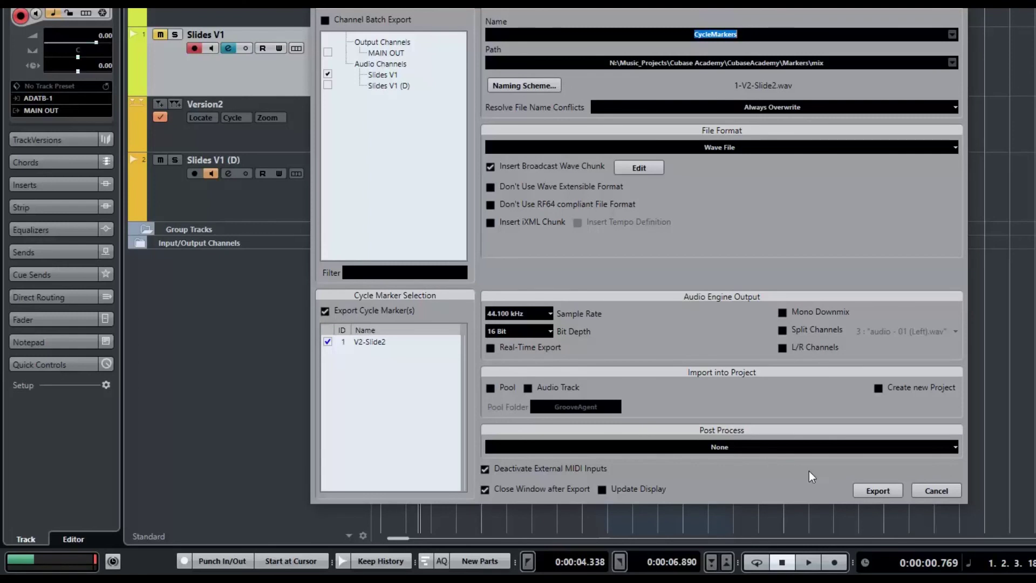
click(888, 490)
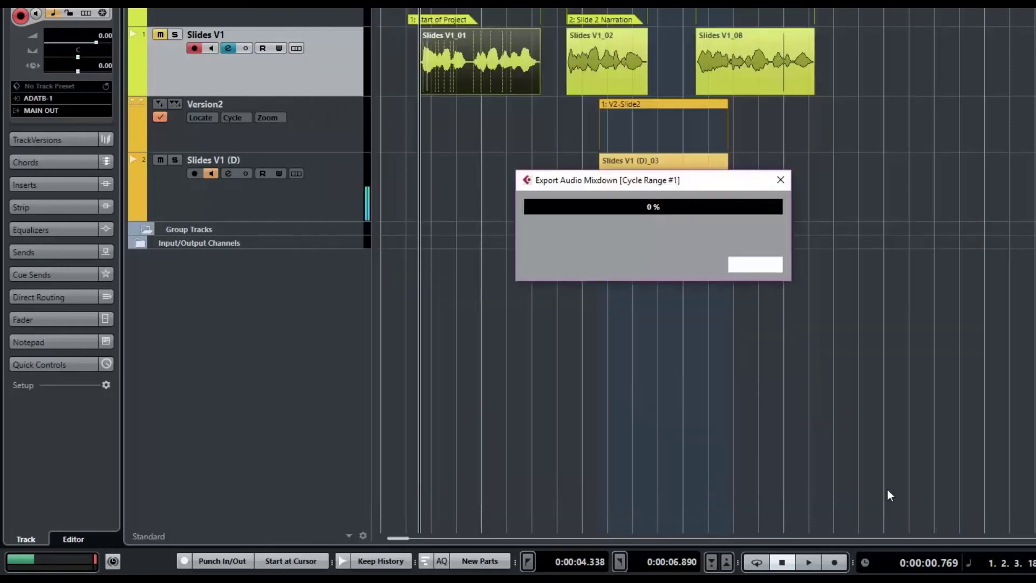